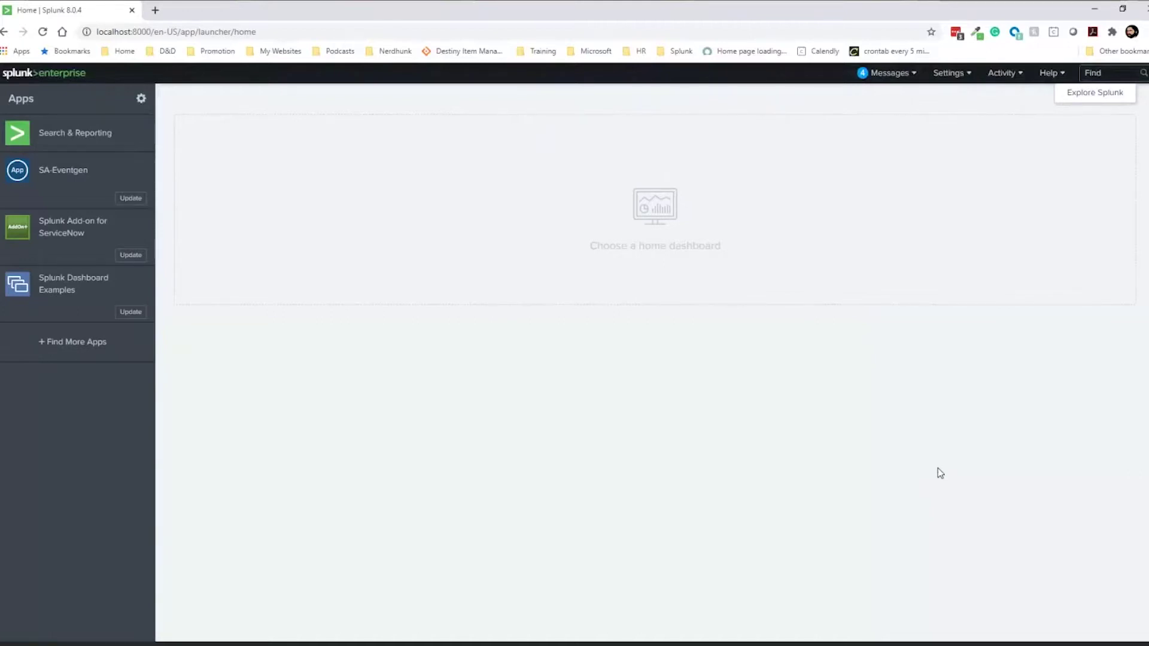
# Go to Settings > Data models and set the App filter to All
pyautogui.click(947, 81)
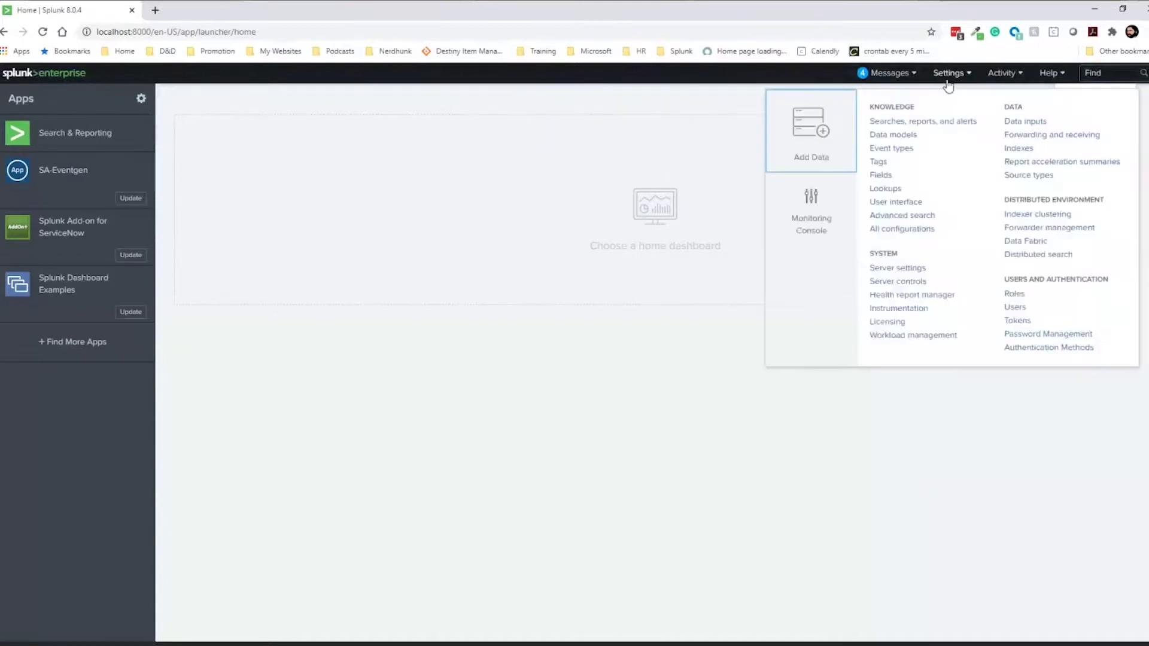
pyautogui.click(904, 146)
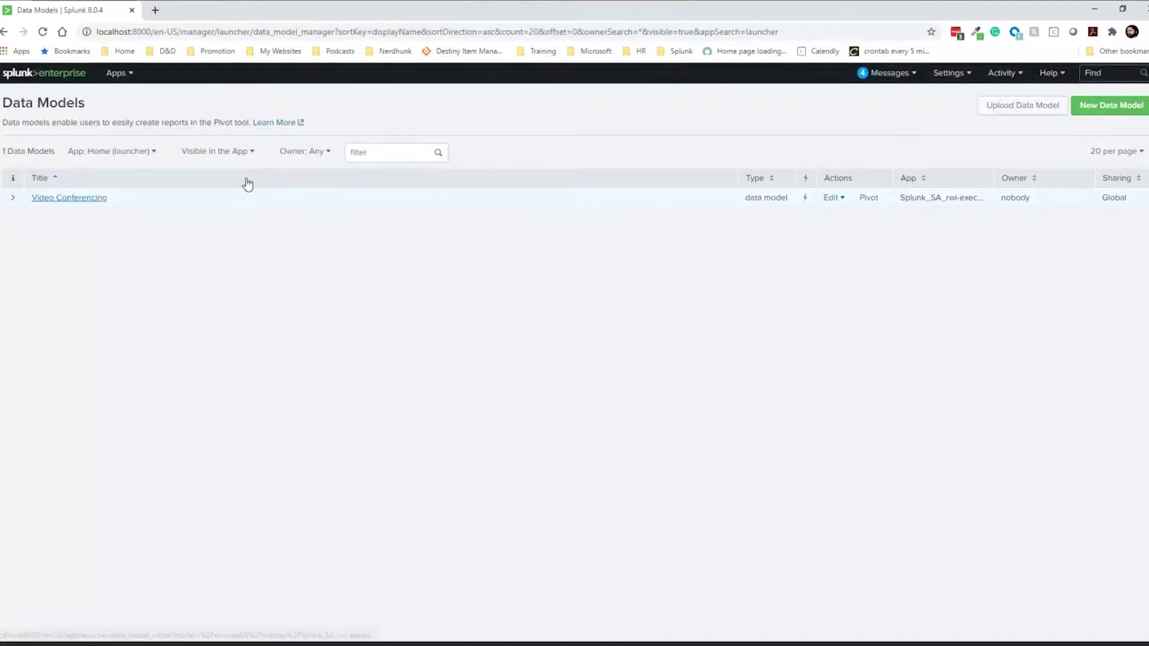
pyautogui.click(207, 158)
pyautogui.click(128, 154)
pyautogui.click(133, 174)
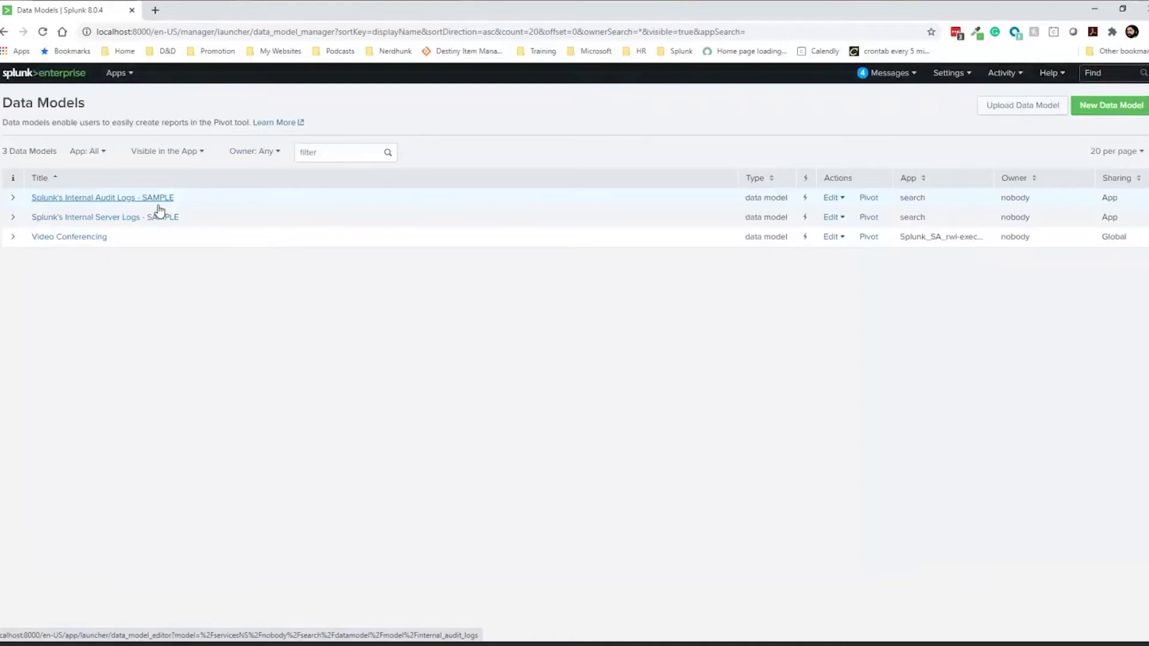
# Open the Splunk's Internal Audit Logs - SAMPLE model and review its Audit and Searches datasets
pyautogui.click(159, 206)
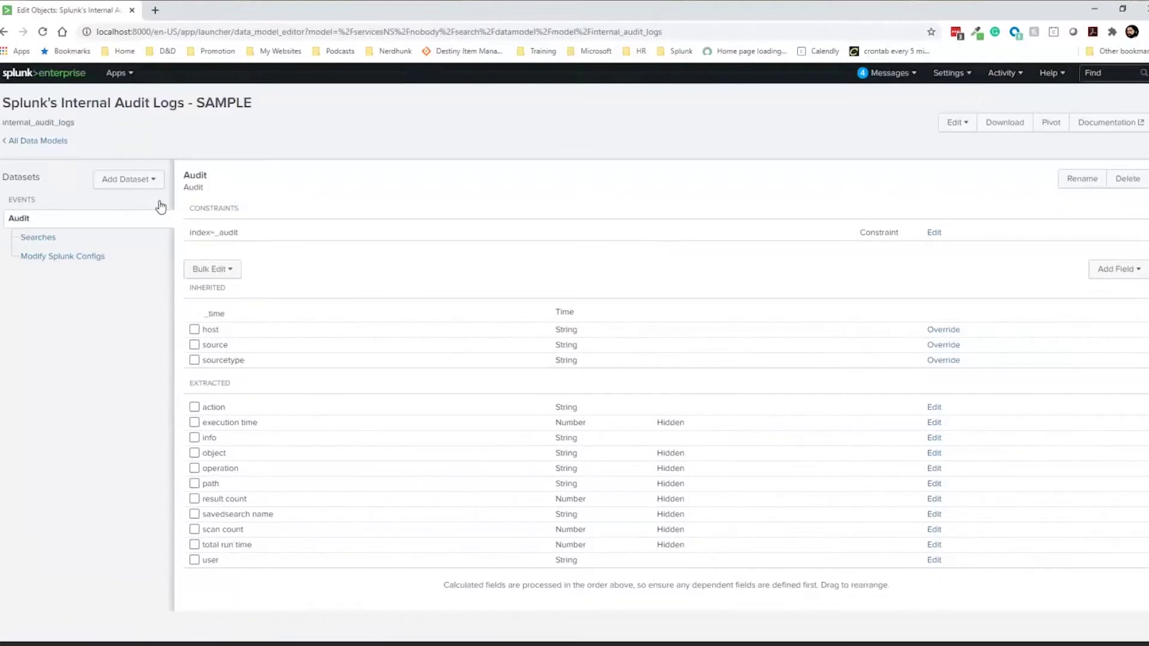
pyautogui.click(57, 244)
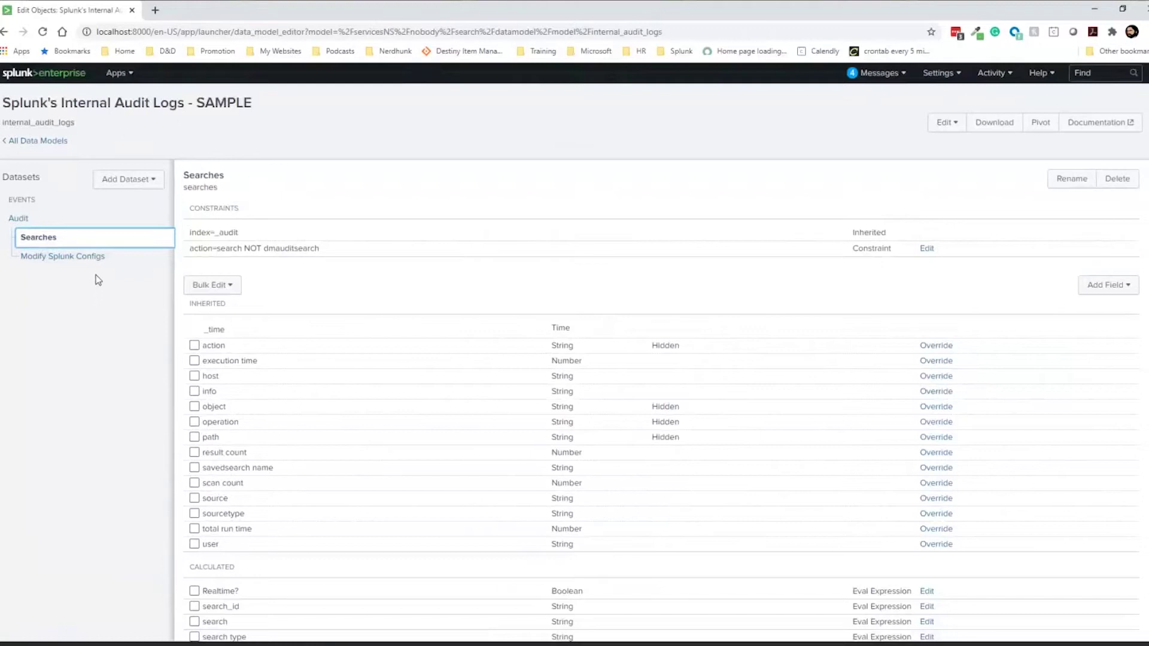
pyautogui.click(22, 219)
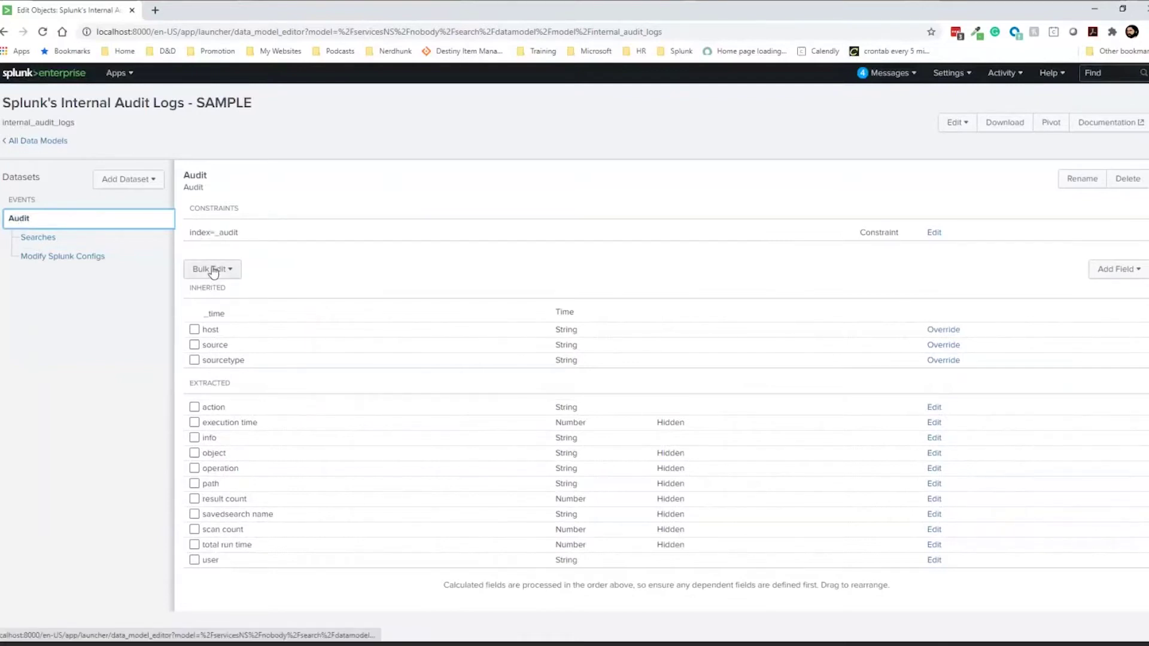
pyautogui.click(24, 237)
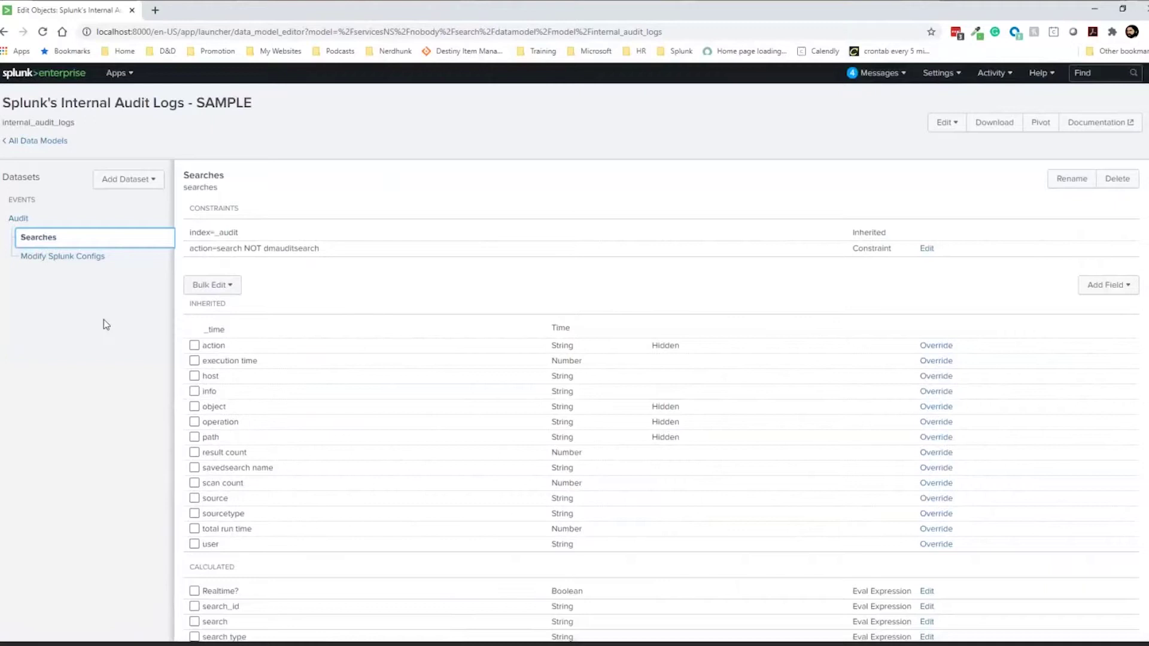
# Inspect the Modify Splunk Configs dataset's constraints and inherited fields
pyautogui.click(48, 257)
pyautogui.click(21, 219)
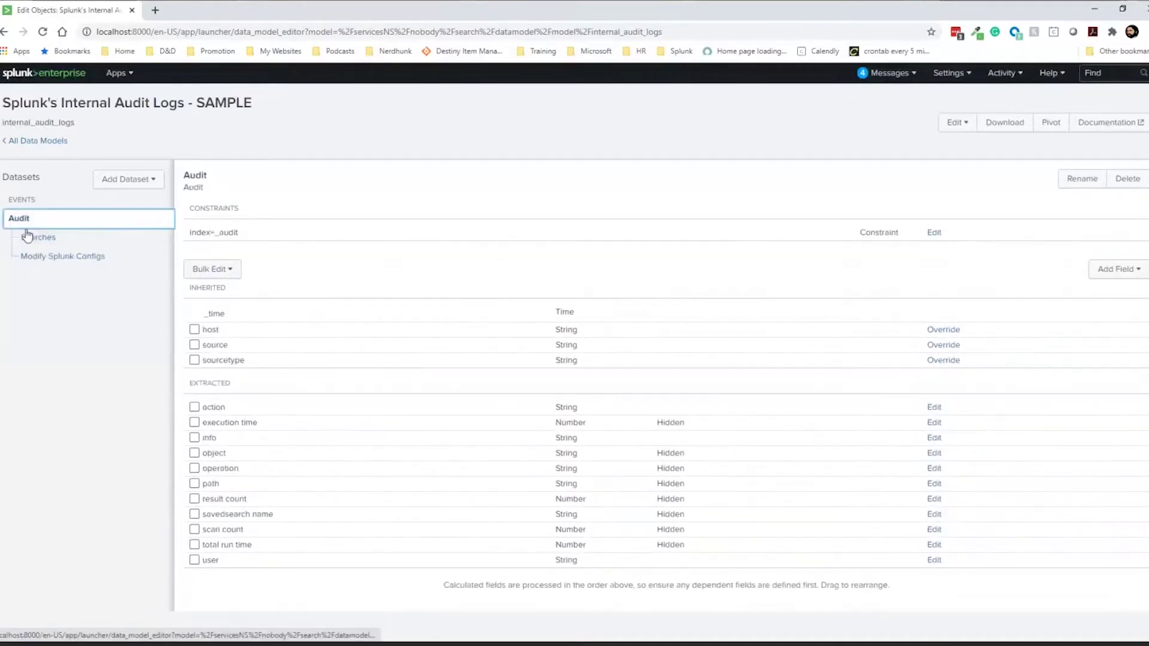
pyautogui.click(35, 256)
pyautogui.click(26, 220)
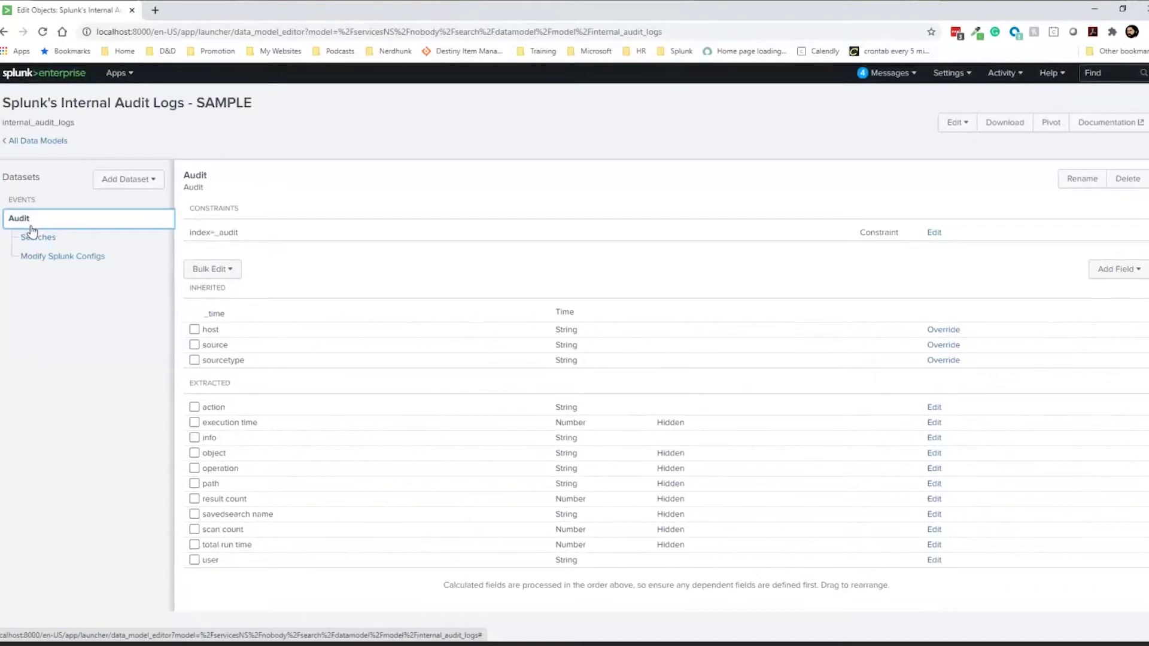
pyautogui.click(73, 257)
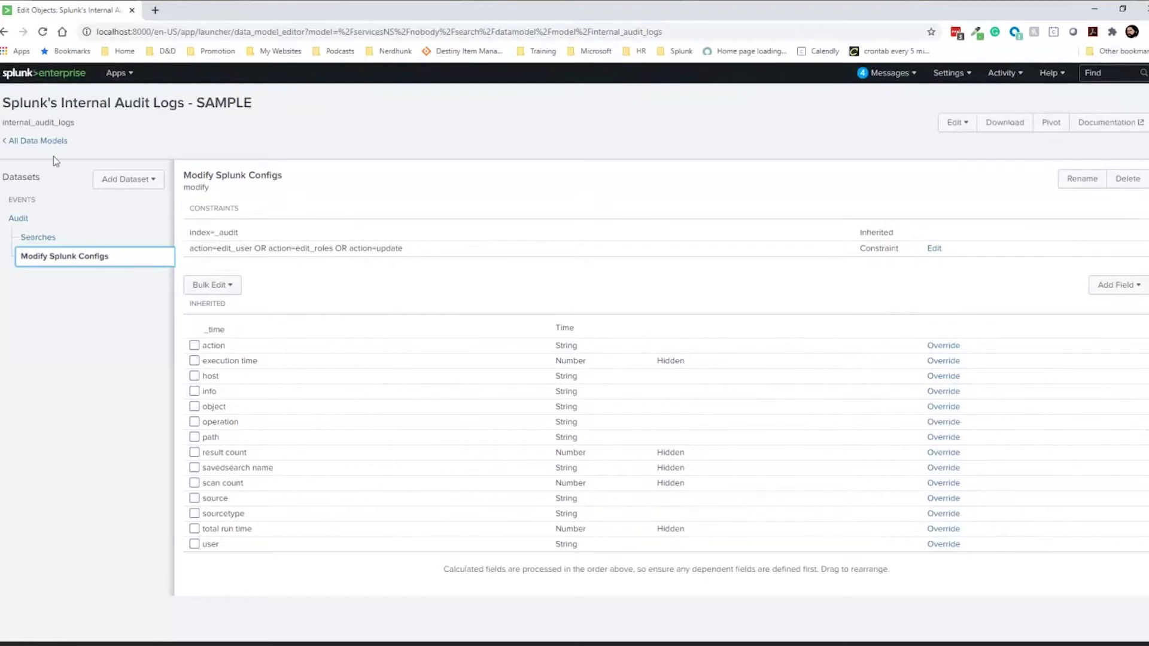
pyautogui.click(18, 217)
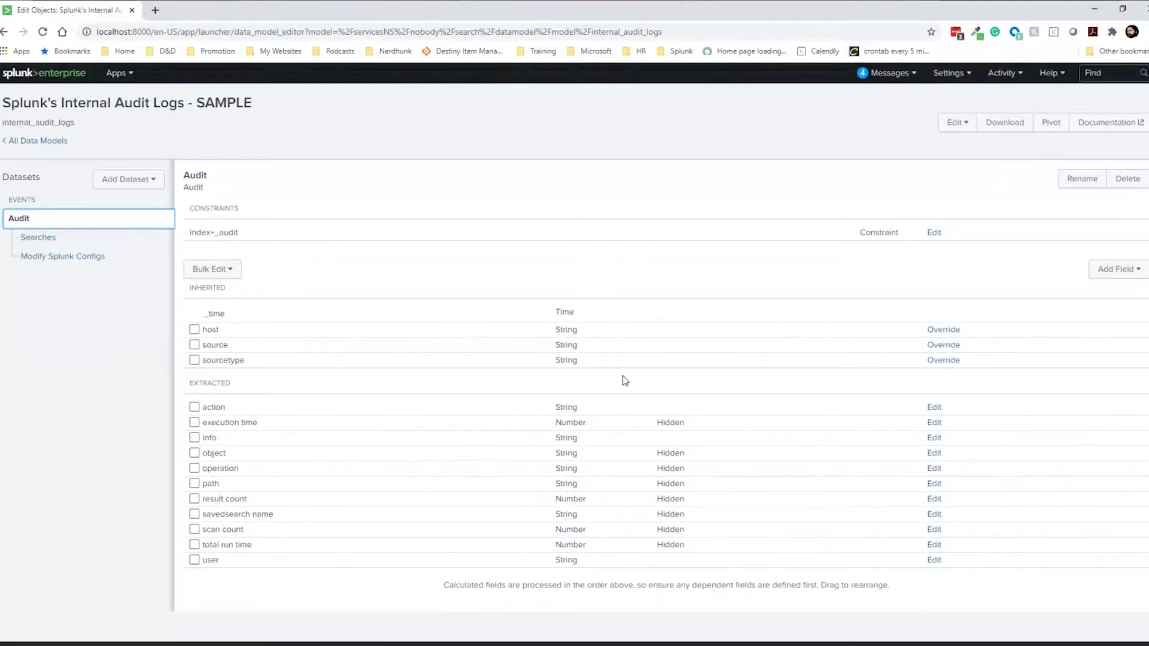
pyautogui.click(89, 237)
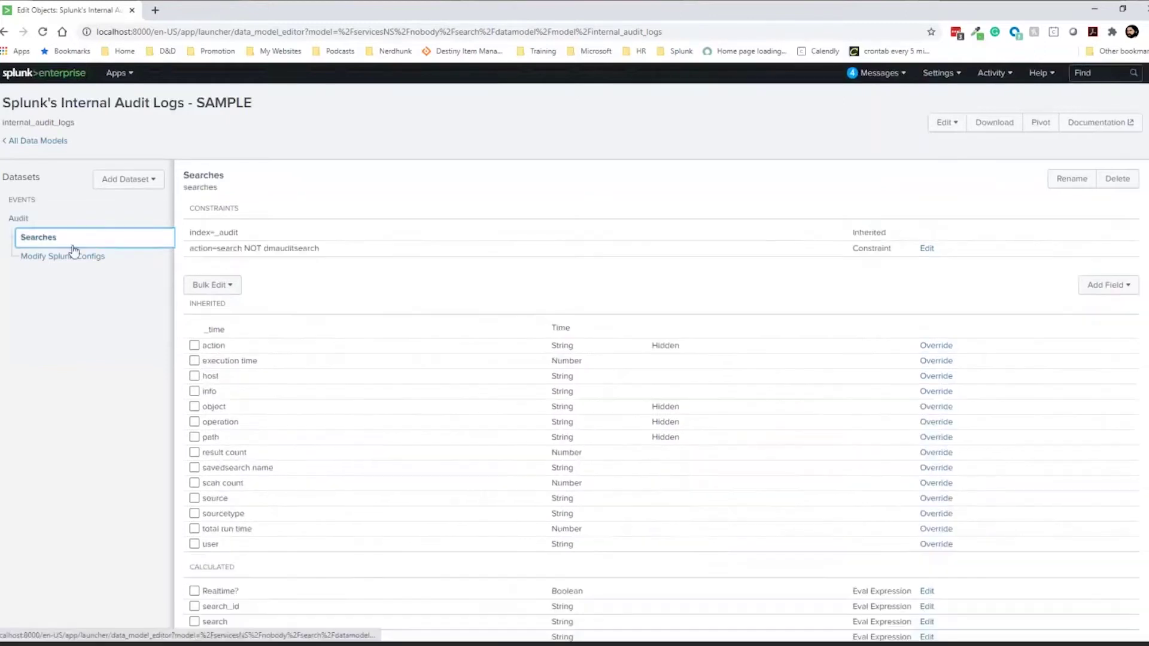
pyautogui.click(89, 263)
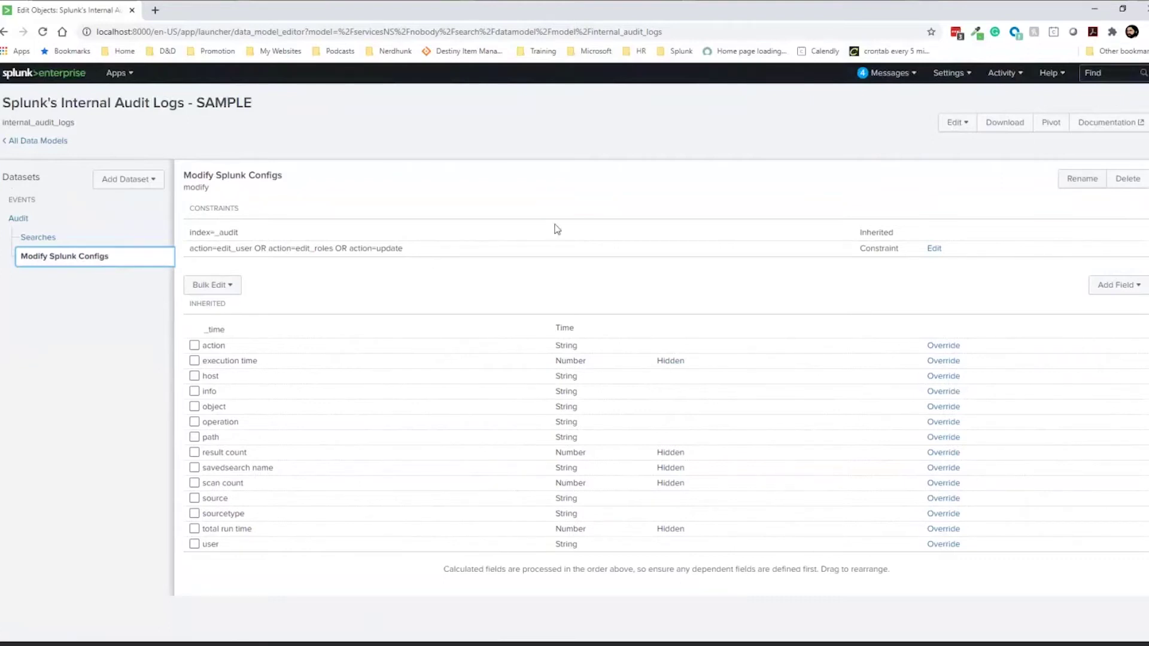
# Launch Pivot from the audit data model and start a New Pivot on the Audit dataset
pyautogui.click(1054, 127)
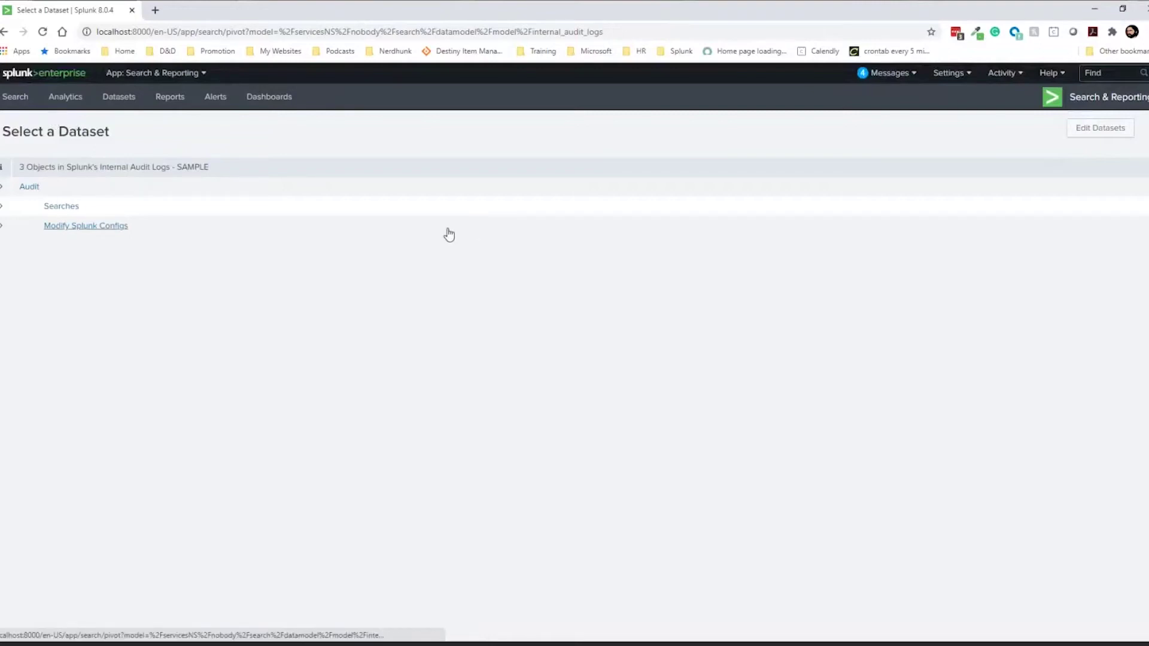
pyautogui.click(1, 189)
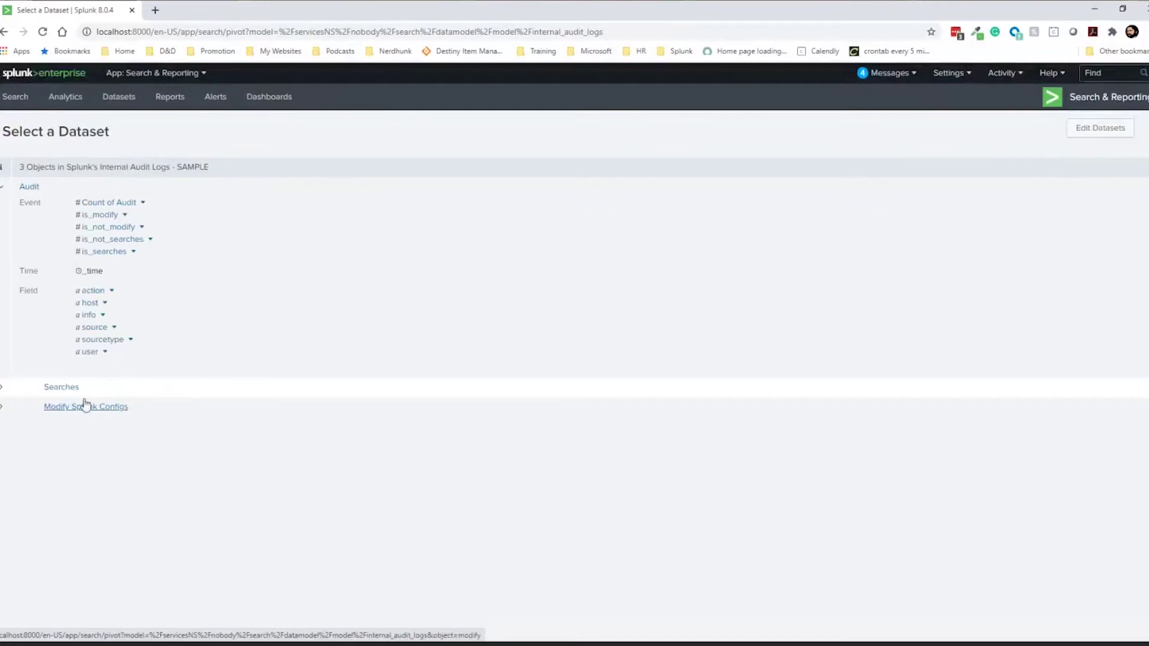
pyautogui.click(31, 186)
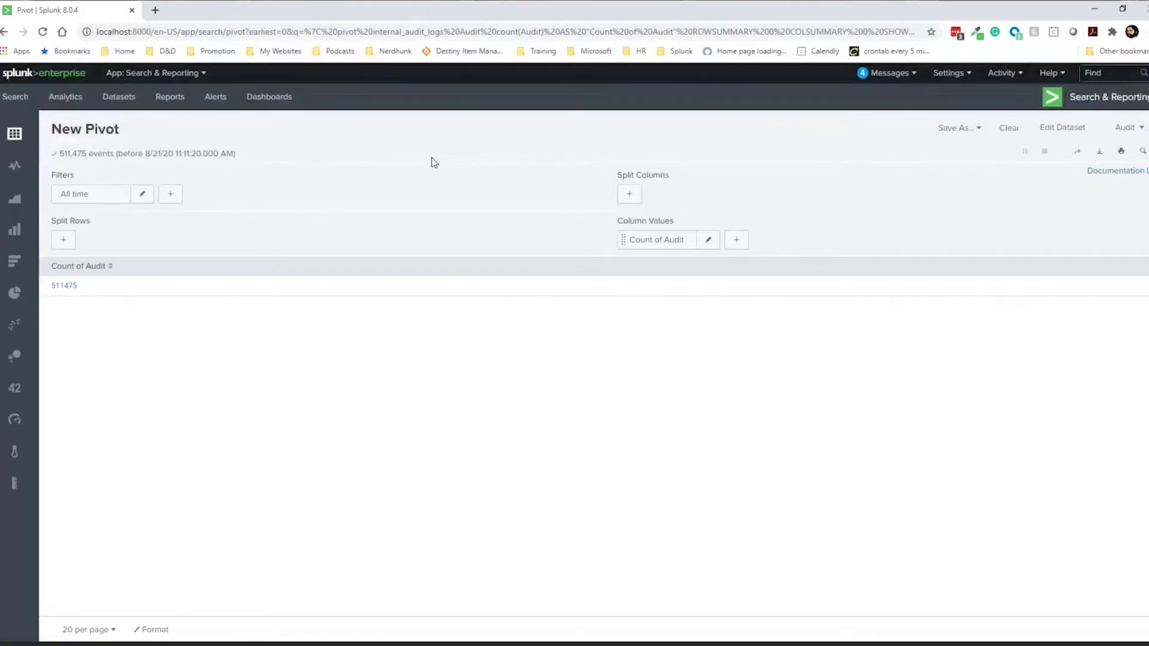
# Limit the pivot to Last 7 days and split rows by action
pyautogui.click(87, 196)
pyautogui.click(243, 309)
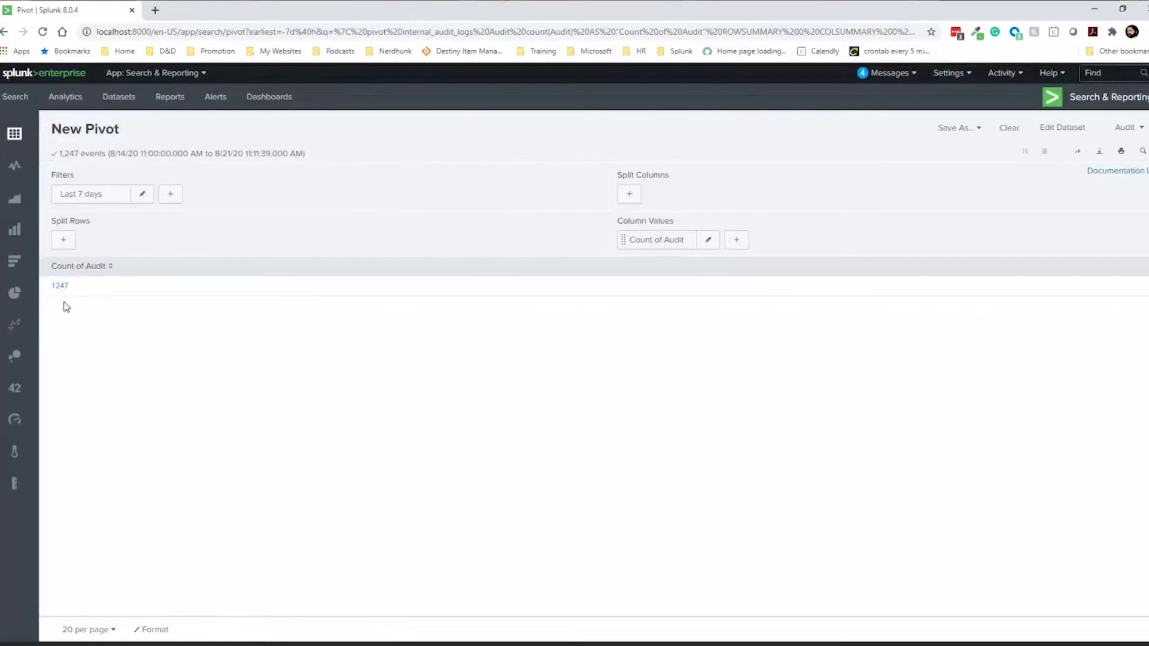
pyautogui.click(64, 240)
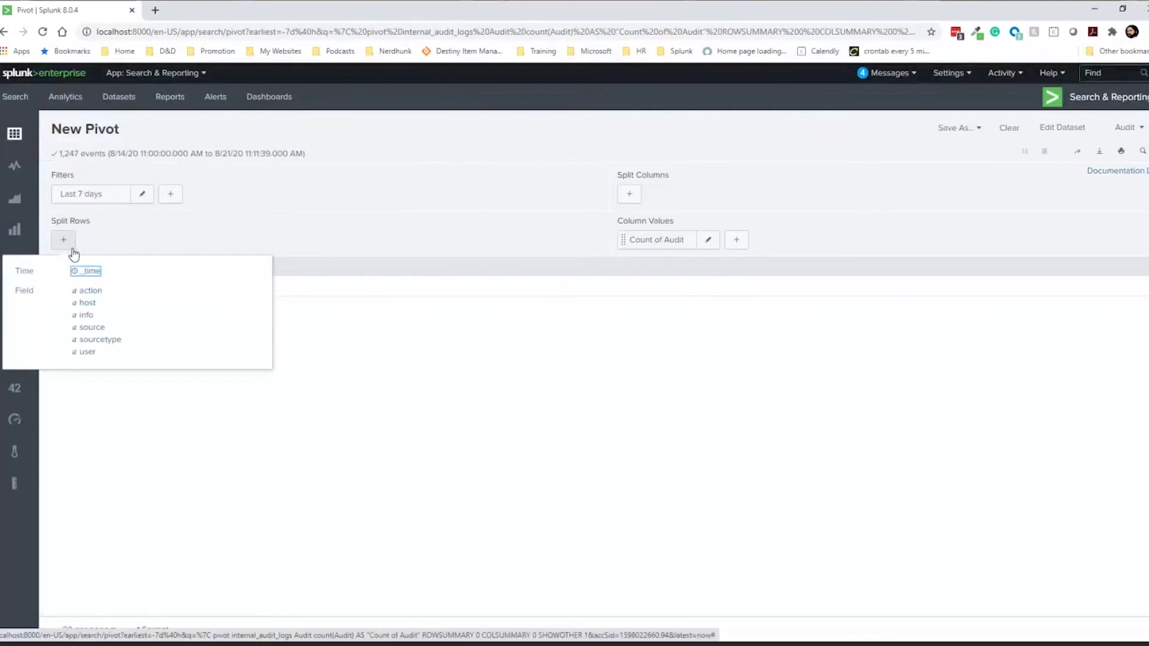
pyautogui.click(91, 291)
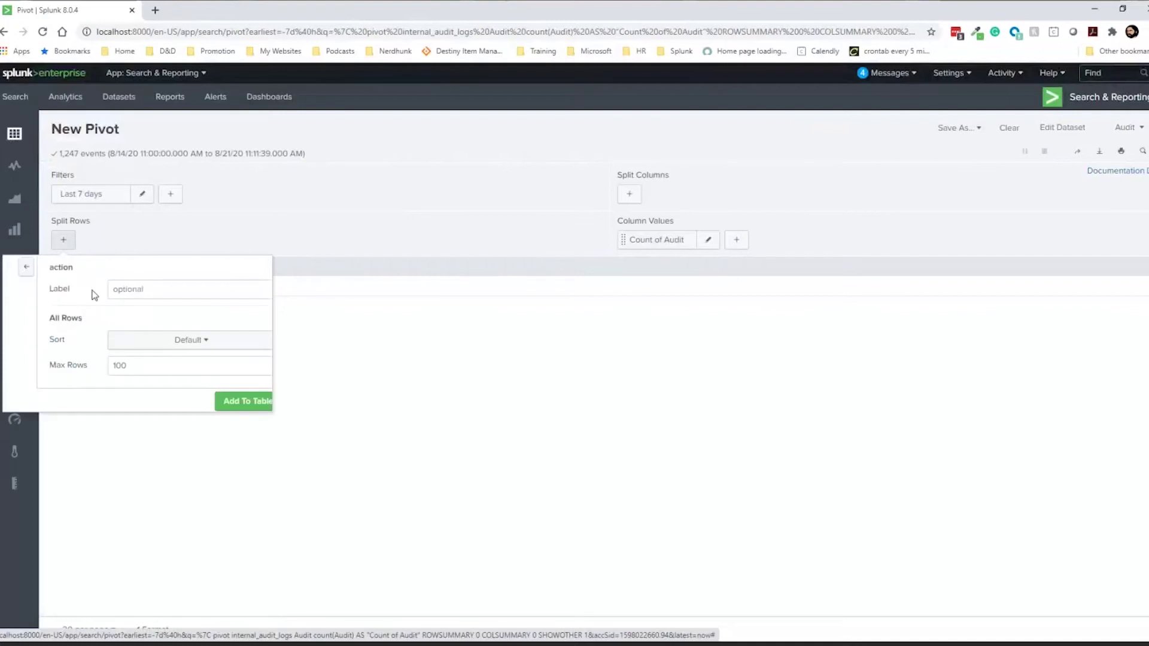
pyautogui.click(217, 401)
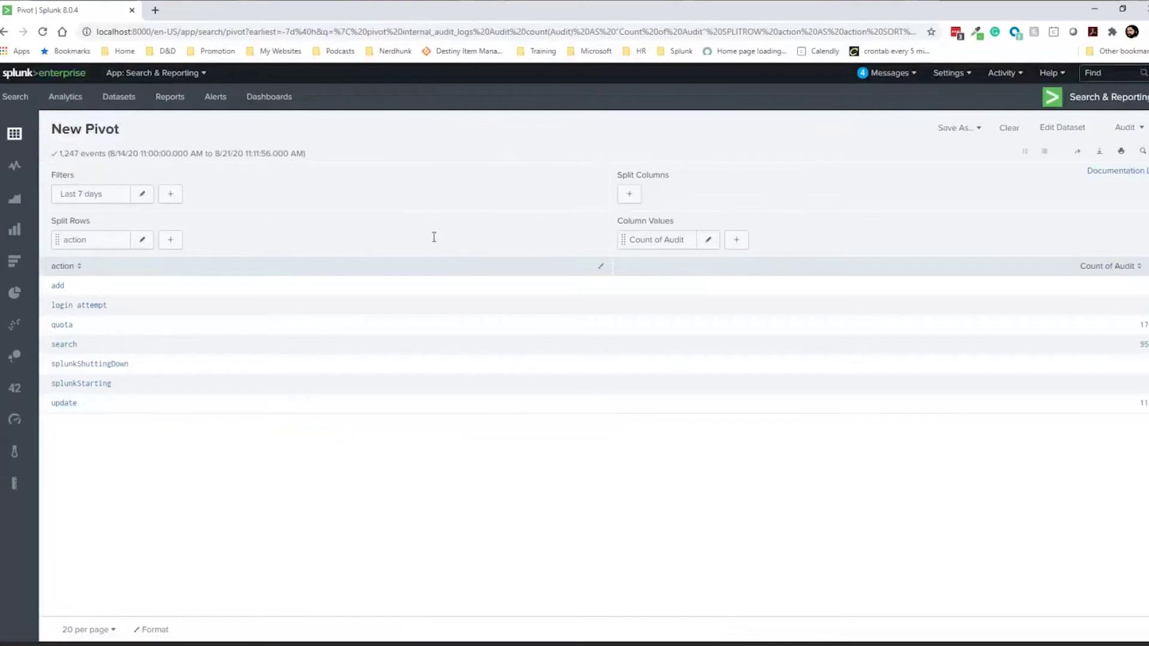
# Split columns by host and remove the extra host row split
pyautogui.click(629, 194)
pyautogui.click(580, 257)
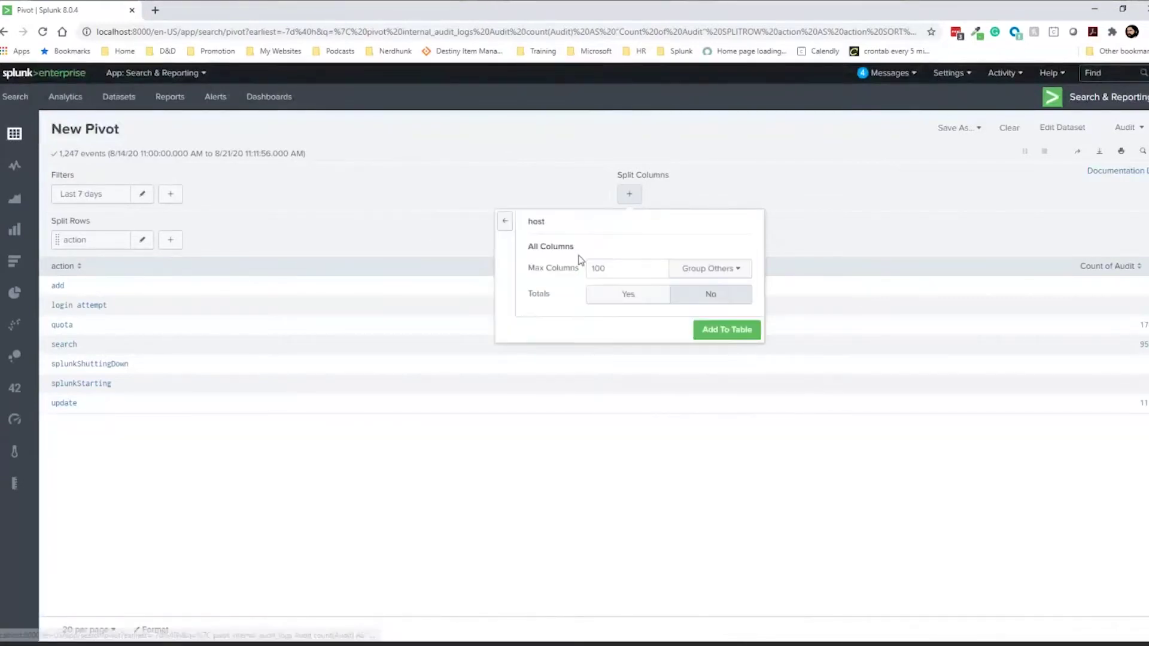
pyautogui.click(728, 329)
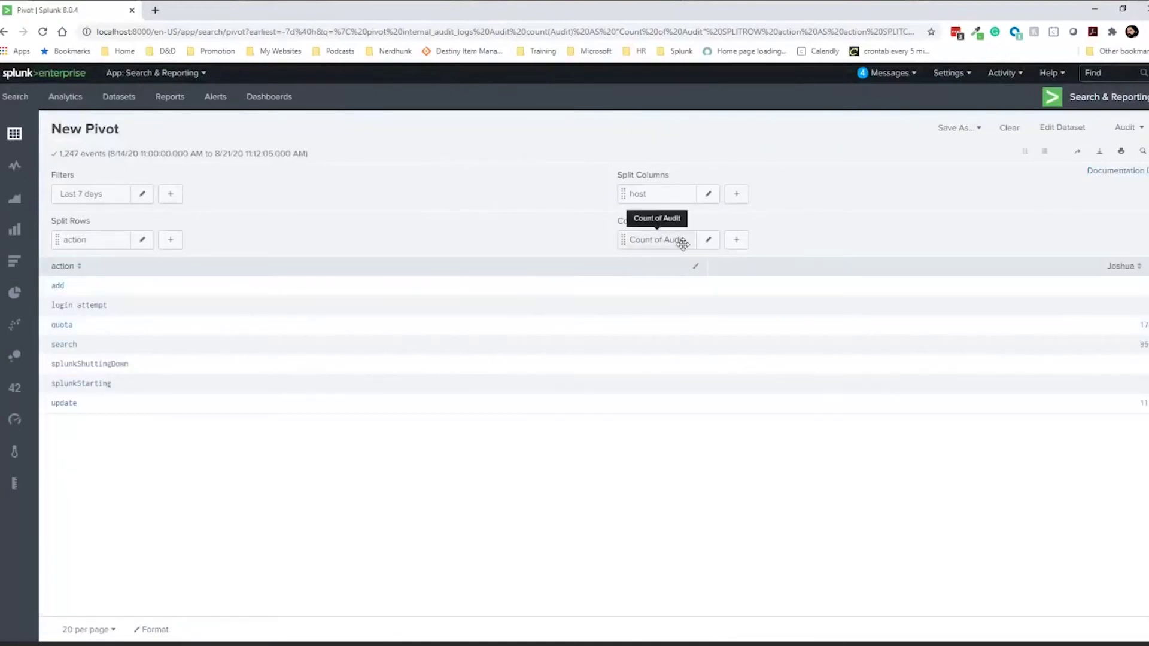
pyautogui.click(736, 239)
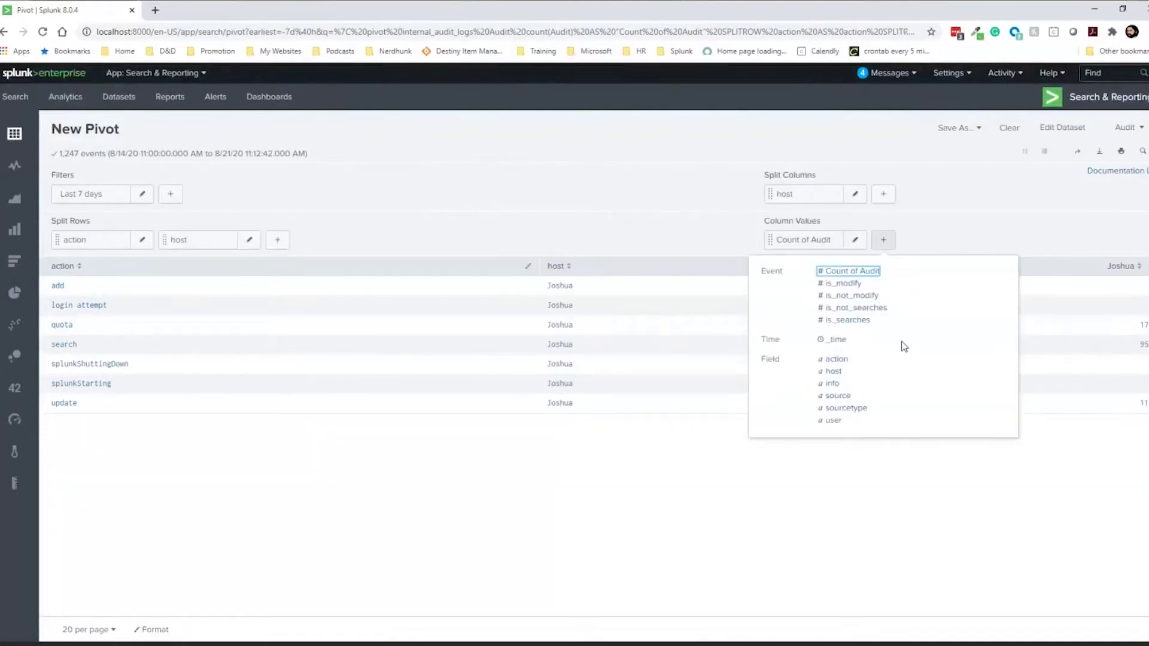
pyautogui.click(946, 194)
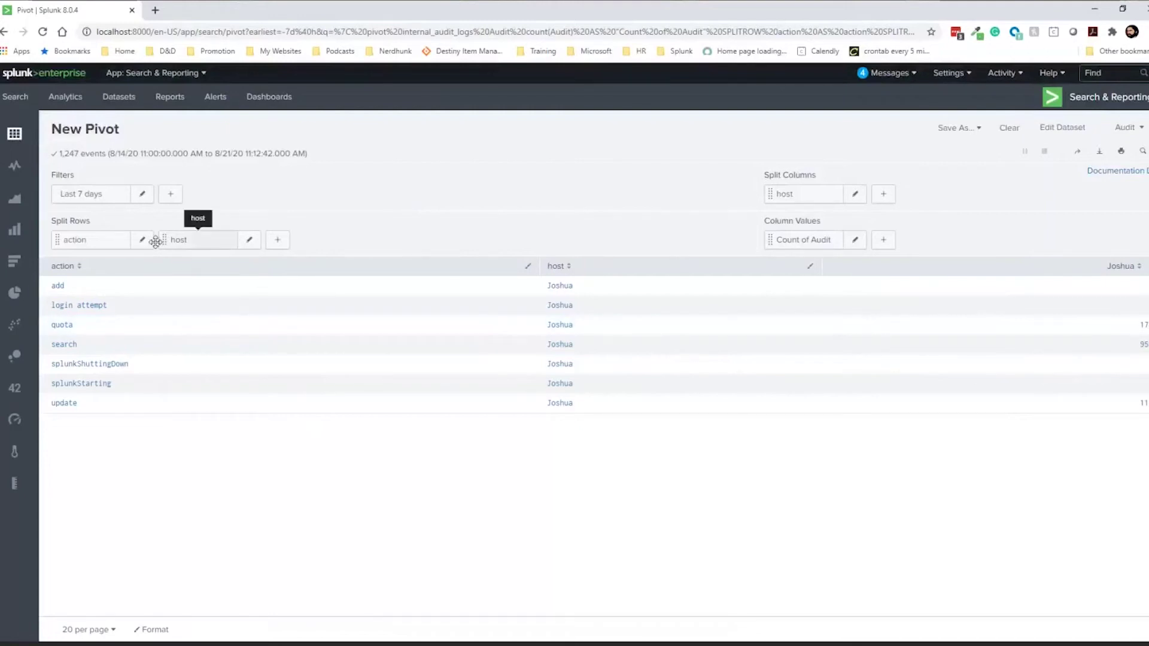
pyautogui.click(249, 240)
pyautogui.click(163, 400)
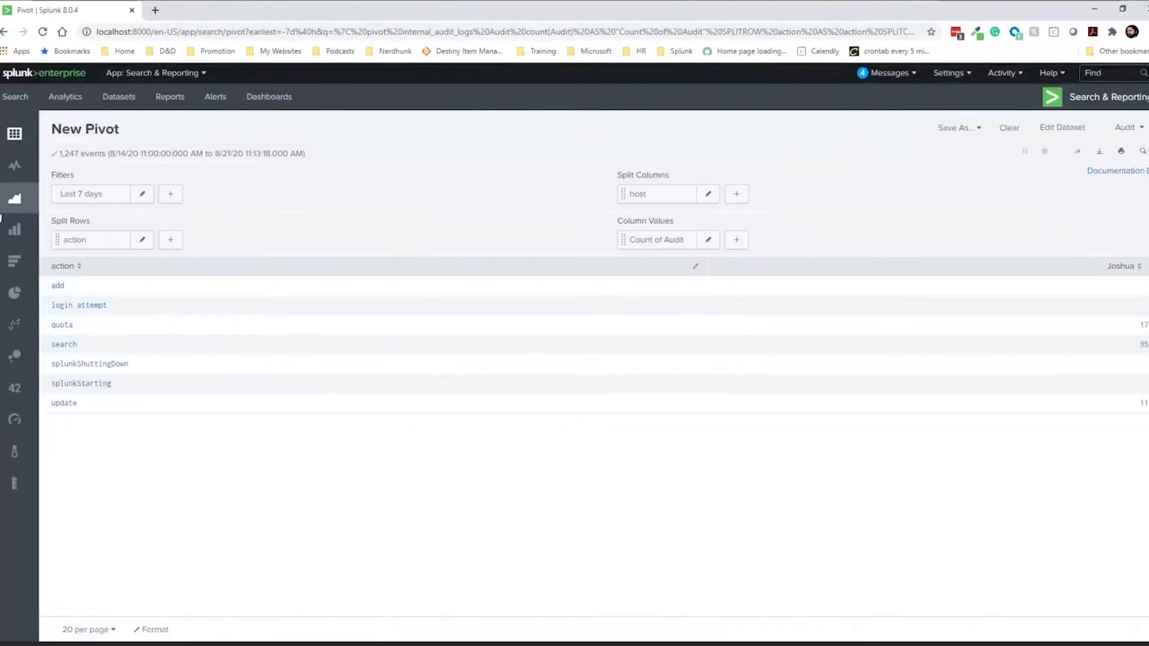
# Change the visualization to a pie chart of Count of Audit by action
pyautogui.click(17, 233)
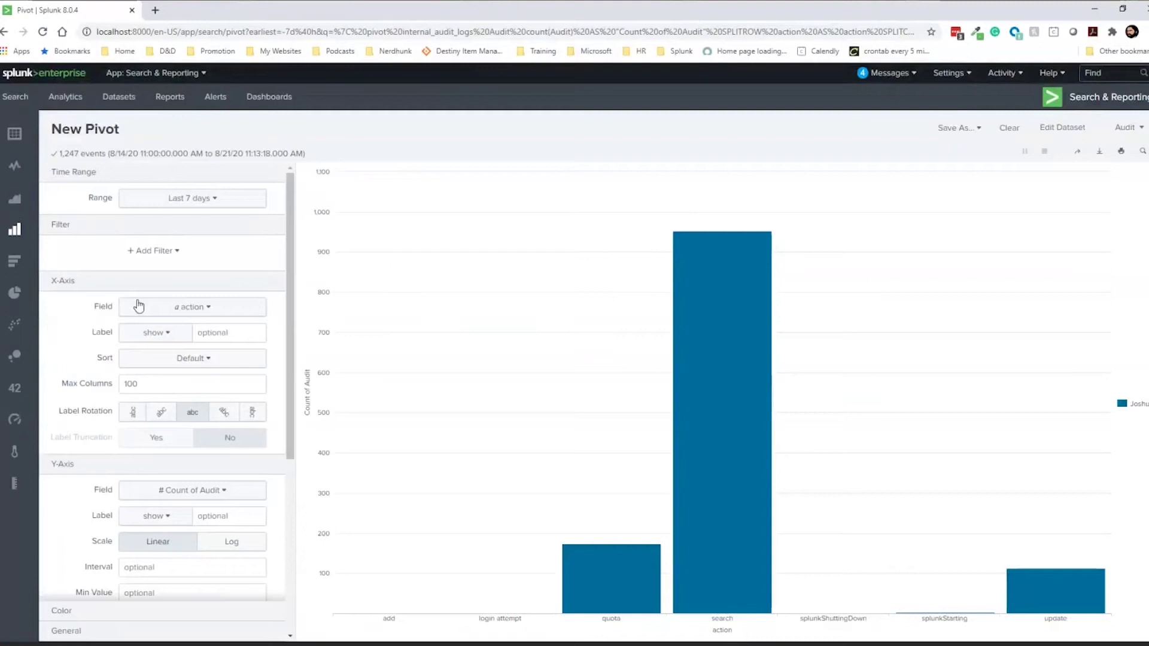
pyautogui.click(14, 293)
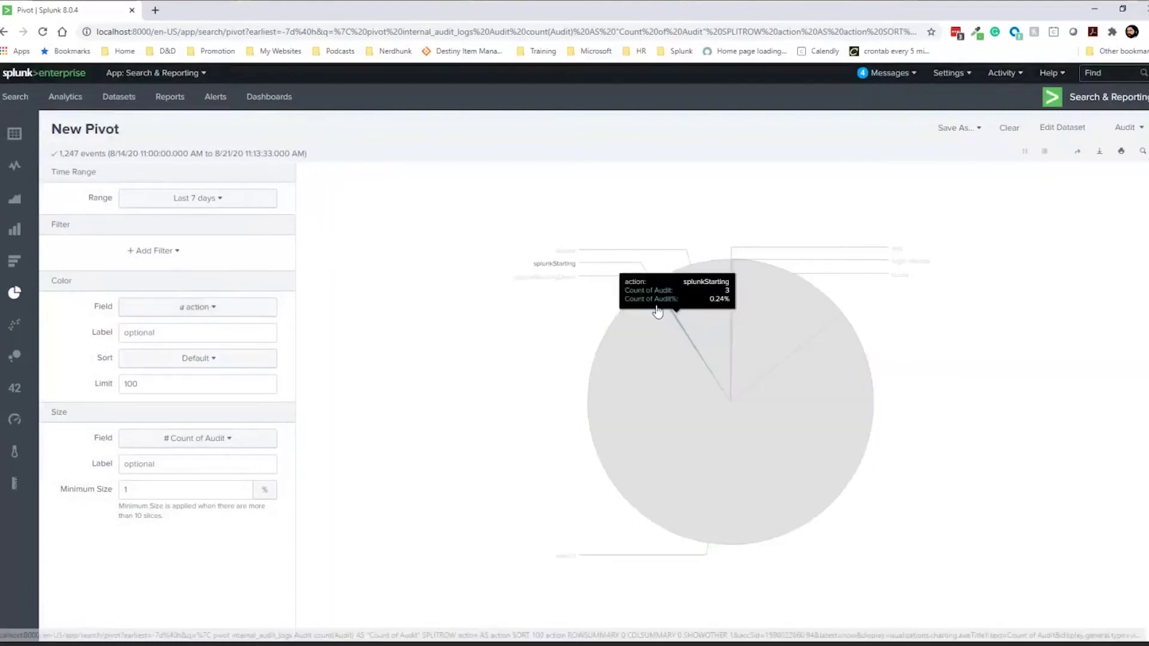
pyautogui.moveTo(669, 311)
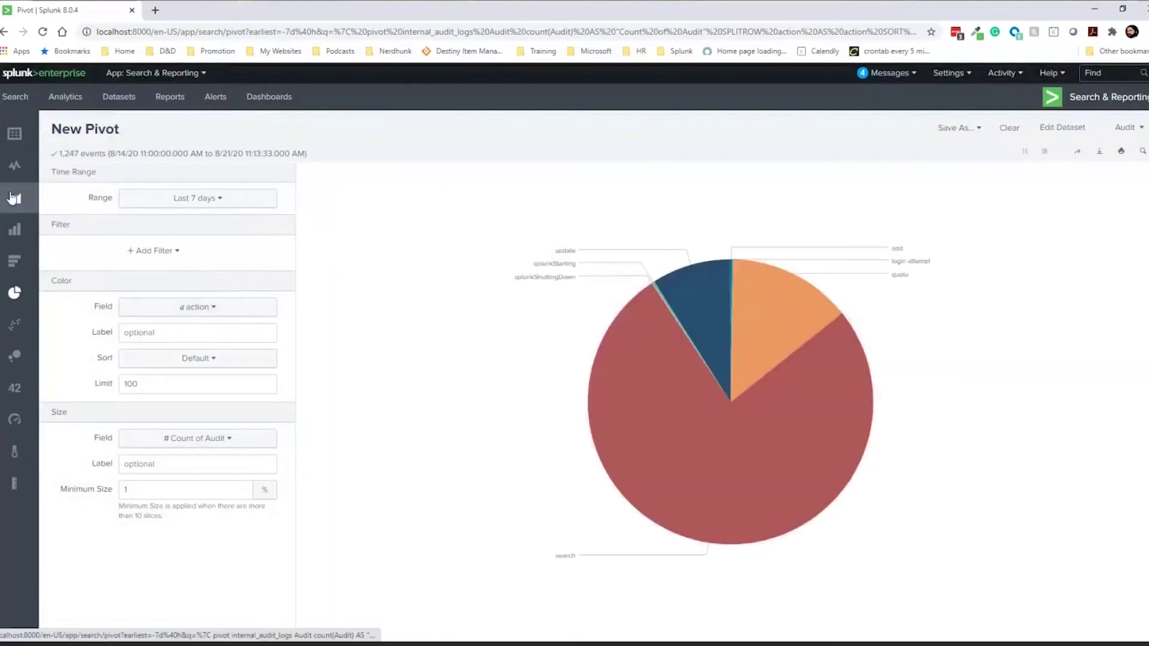
# Show the last 7 days of Count of Audit as a line chart, collapsing Time Range and Filter
pyautogui.click(18, 168)
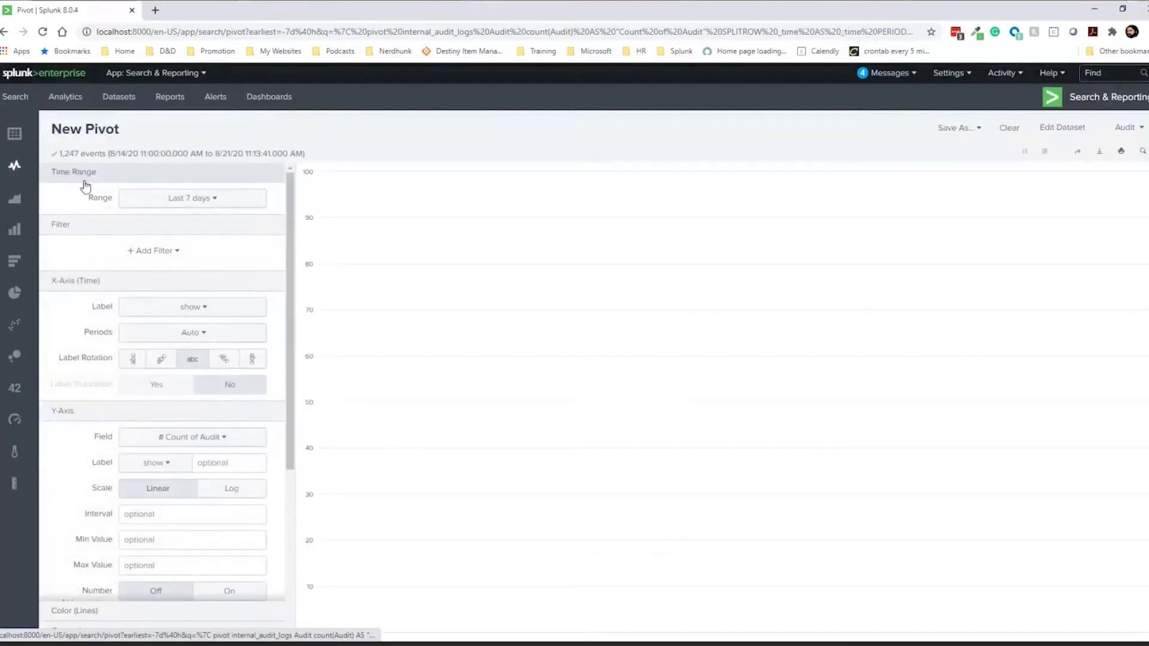
pyautogui.moveTo(720, 576)
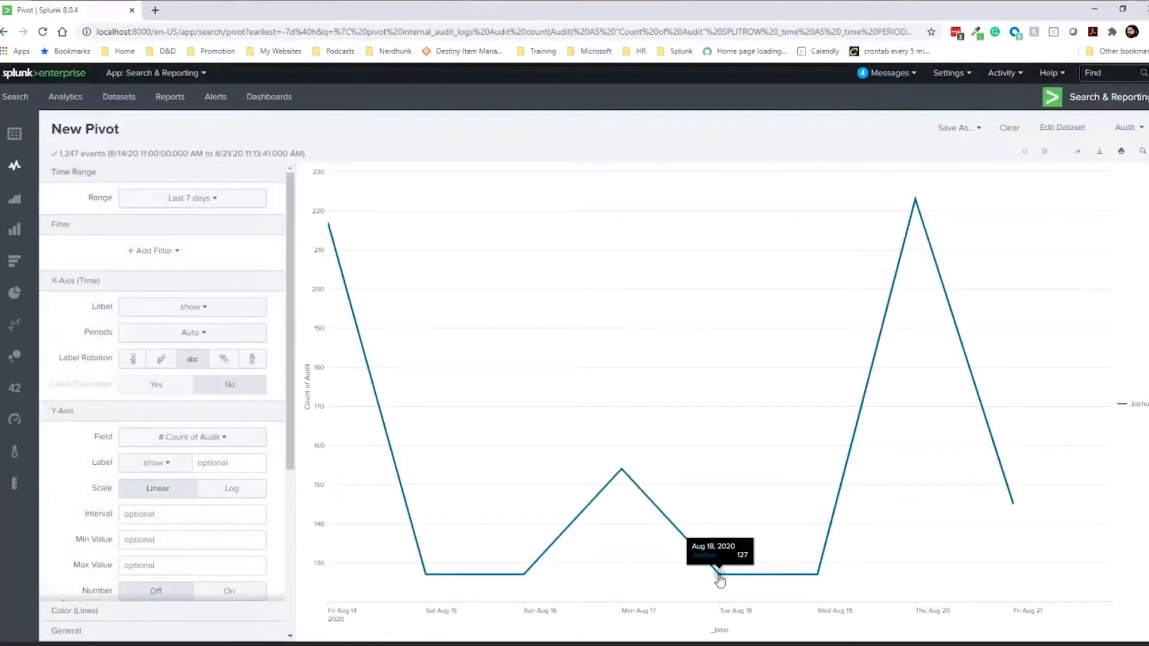
pyautogui.moveTo(447, 590)
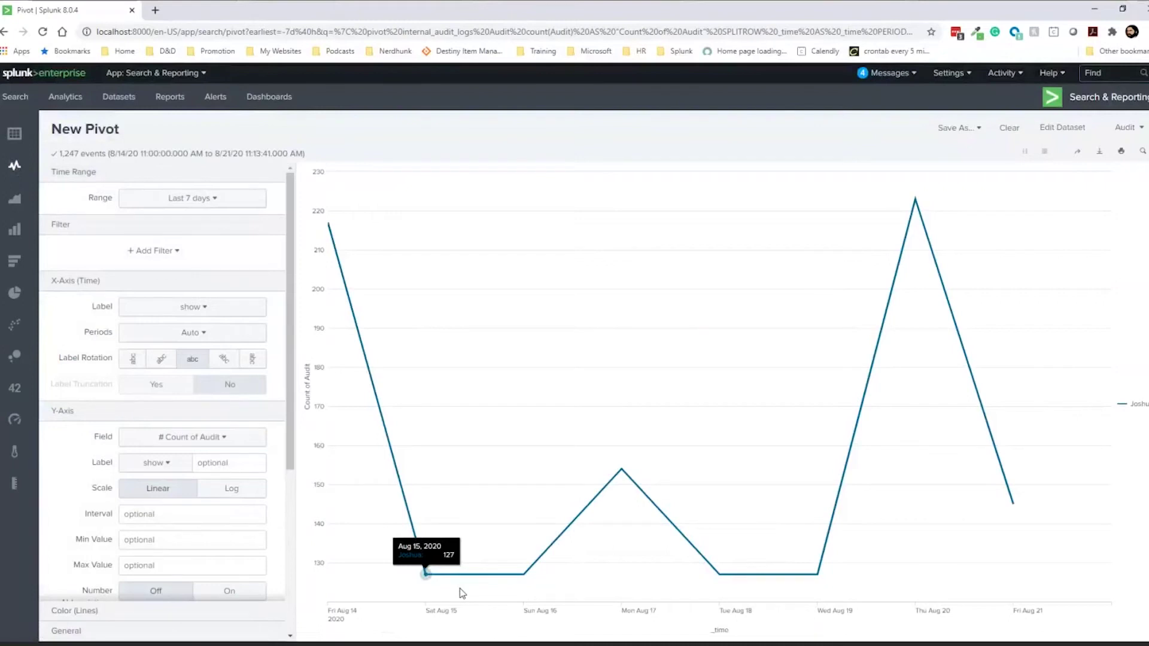
pyautogui.click(183, 224)
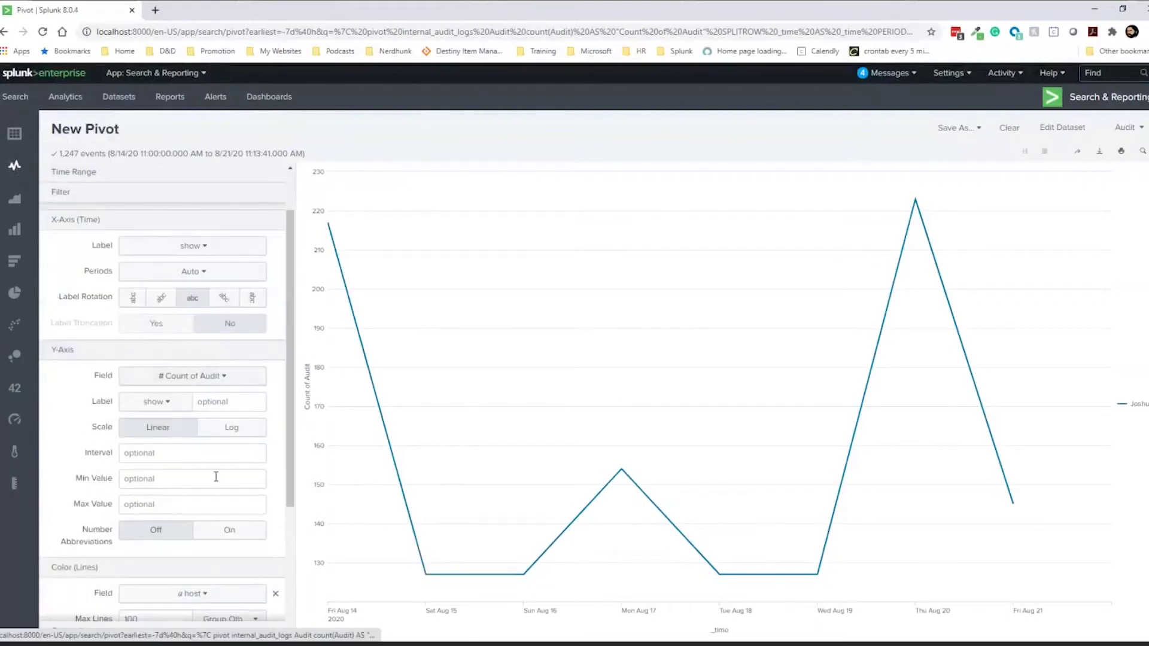
pyautogui.scroll(-3, 196, 375)
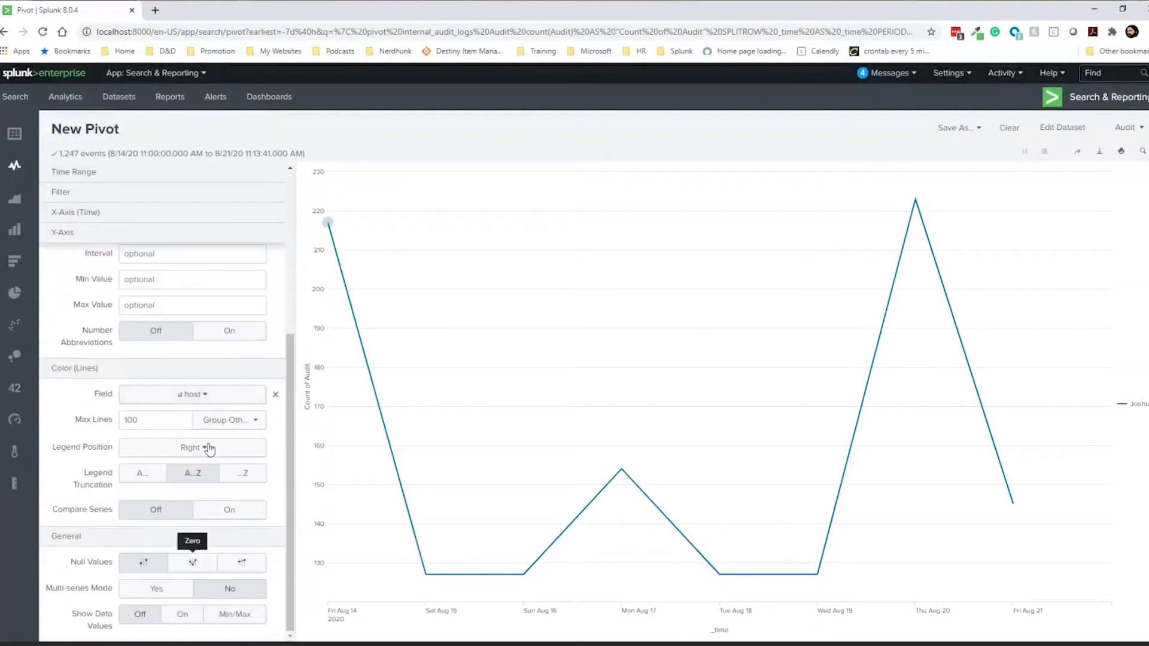
pyautogui.scroll(5, 209, 449)
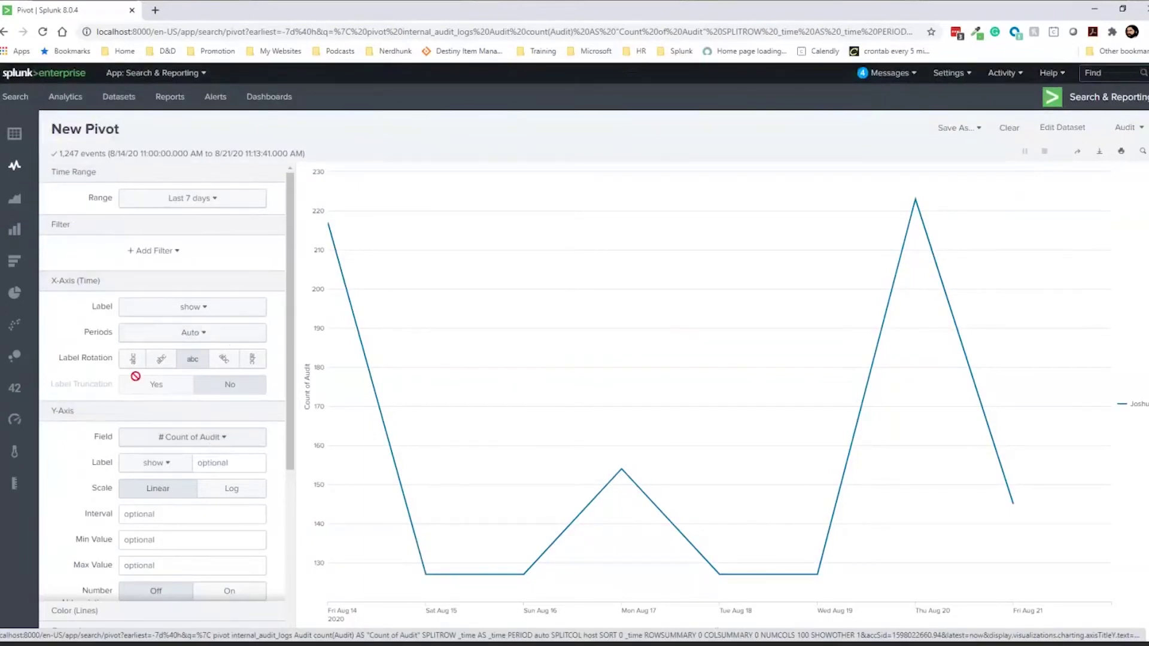
pyautogui.scroll(-2, 189, 425)
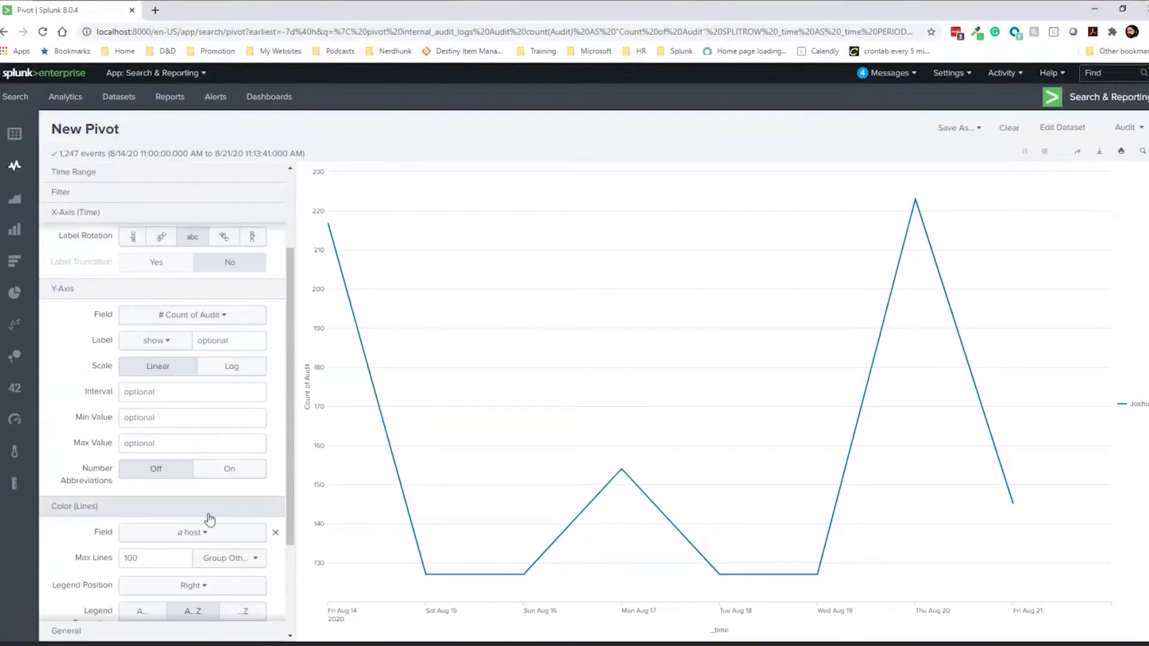
pyautogui.scroll(-2, 209, 519)
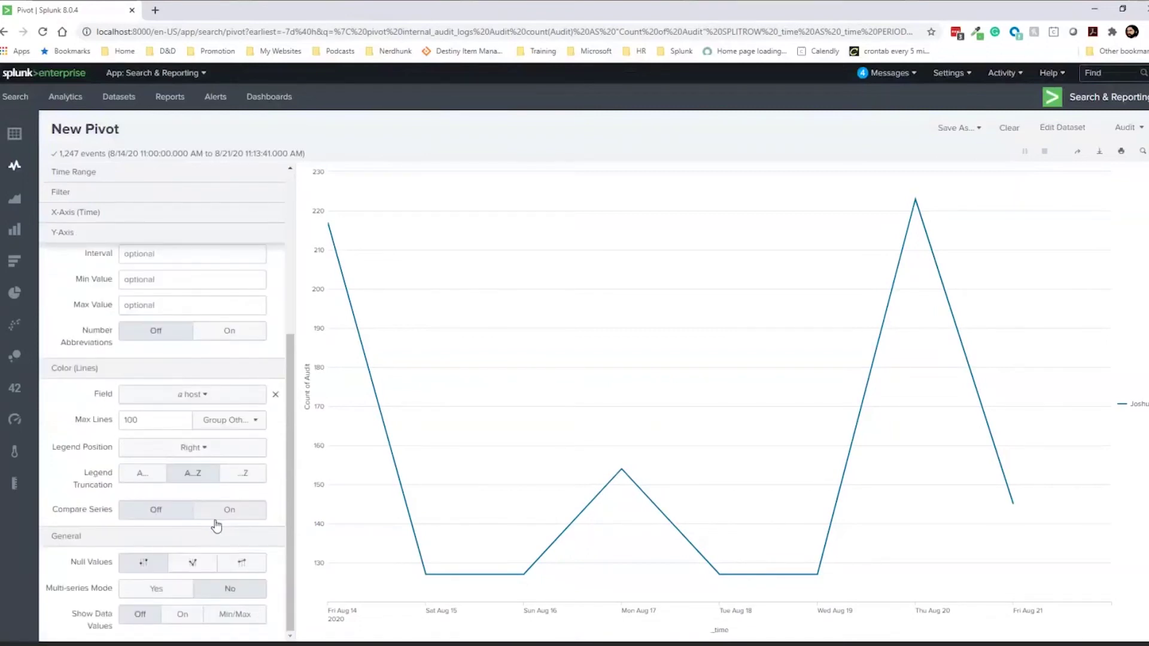
# Save the line chart as a dashboard panel on a new dashboard titled 'Pivot'
pyautogui.click(966, 128)
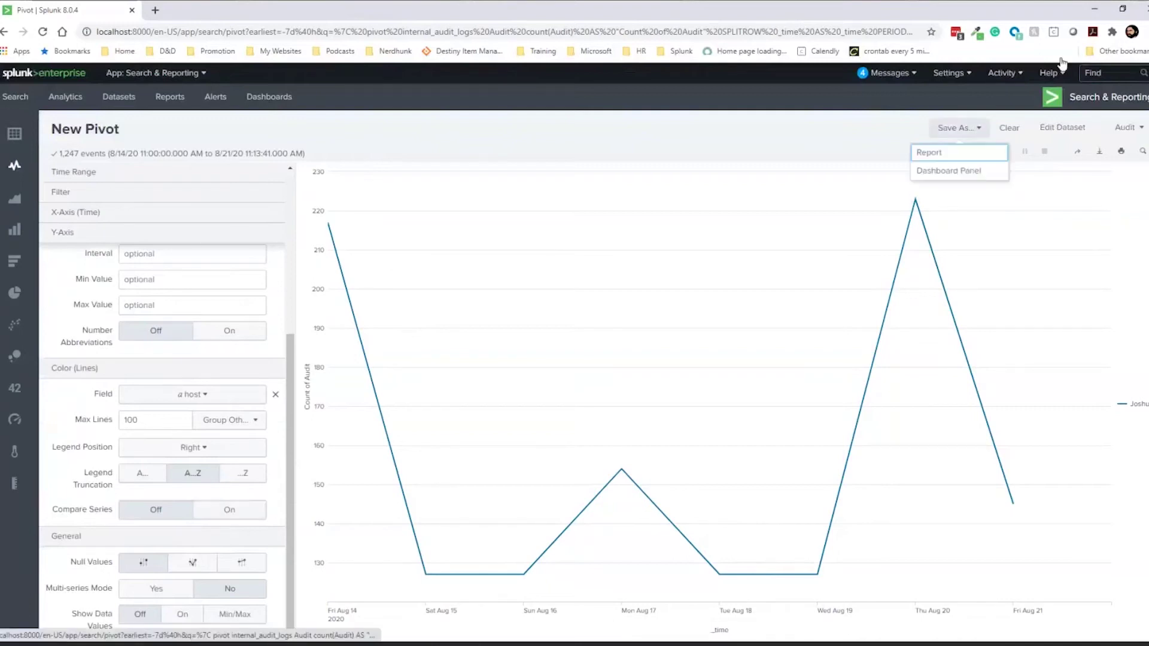
pyautogui.click(976, 171)
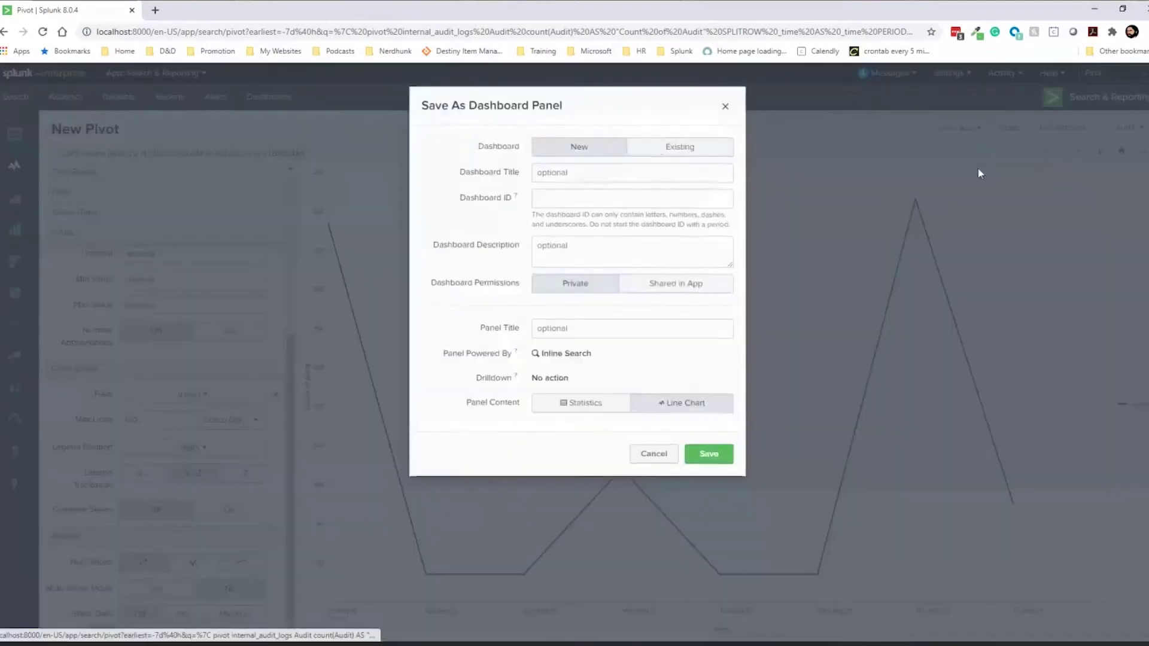
pyautogui.click(620, 178)
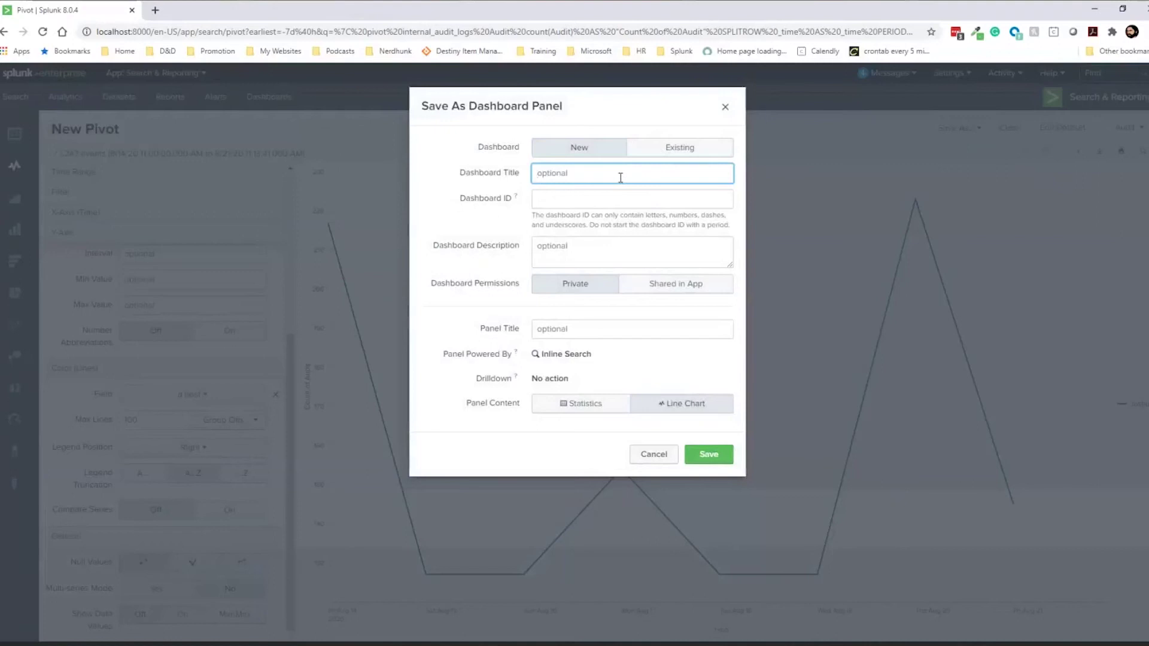
pyautogui.write('Pivot')
pyautogui.click(712, 454)
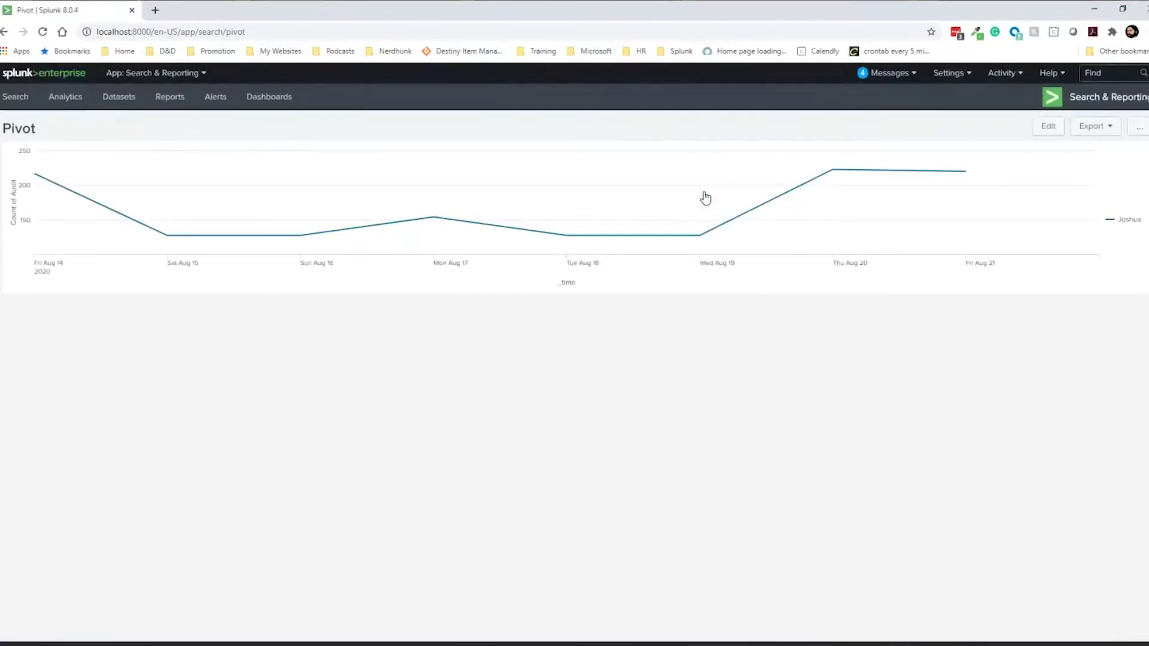
# Title the panel 'Count of Events in Audit Index' and save the dashboard
pyautogui.click(1049, 127)
pyautogui.click(206, 259)
pyautogui.write('C')
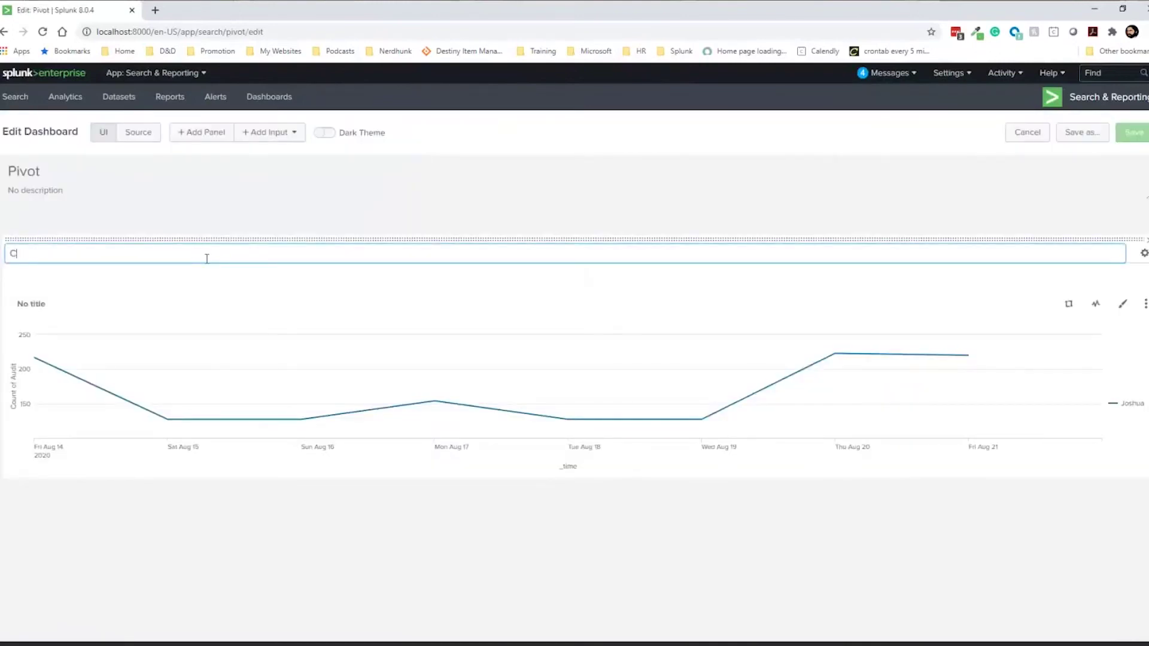
pyautogui.write('ount of Event')
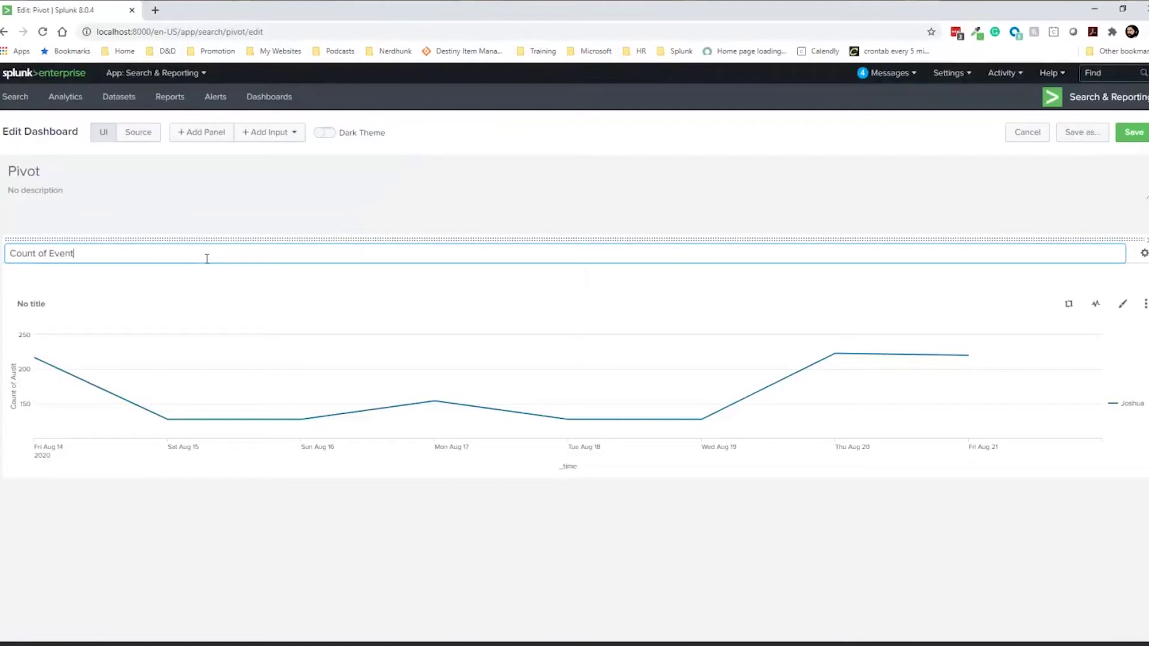
pyautogui.write('s in Audit Index')
pyautogui.click(454, 217)
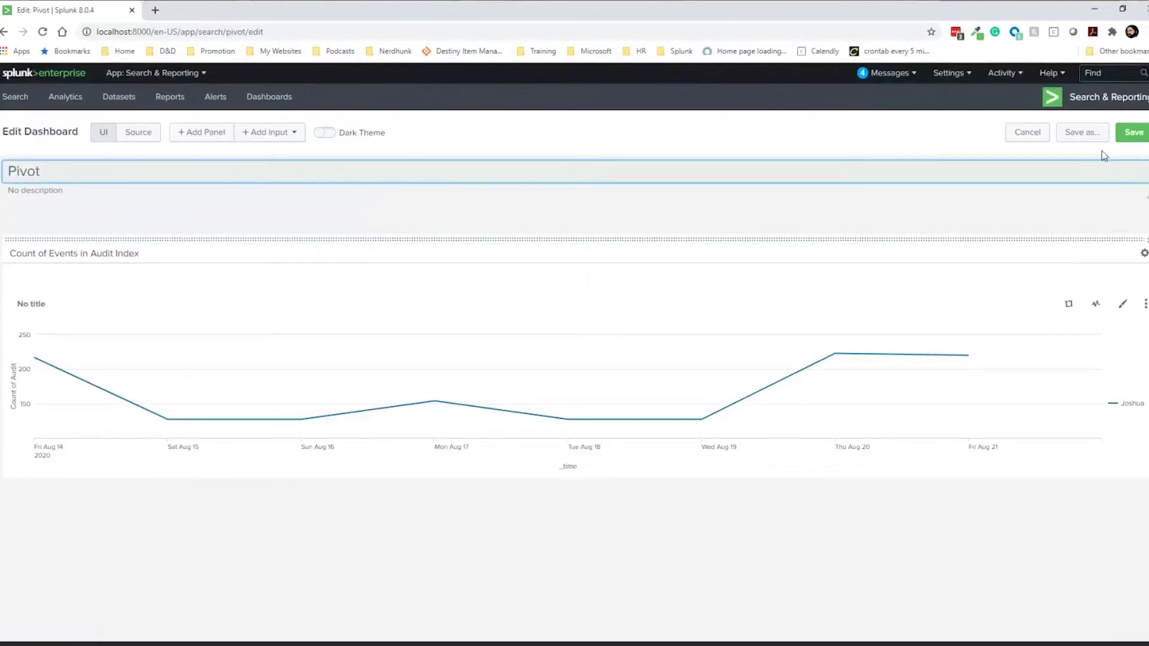
pyautogui.click(1133, 132)
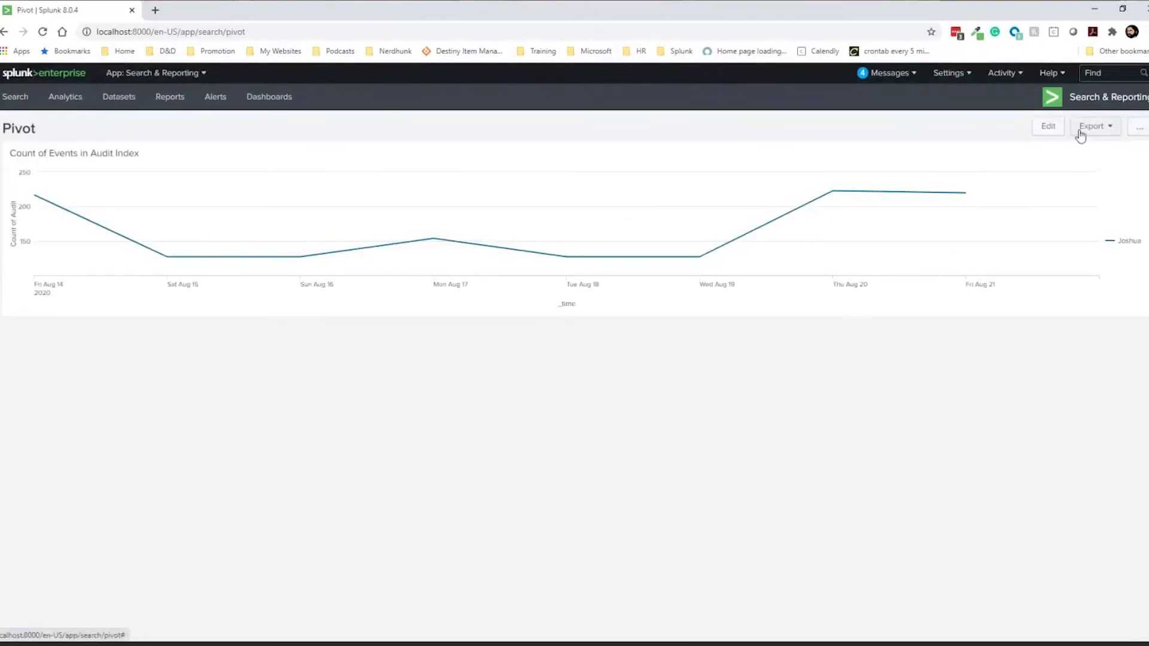
pyautogui.moveTo(969, 230)
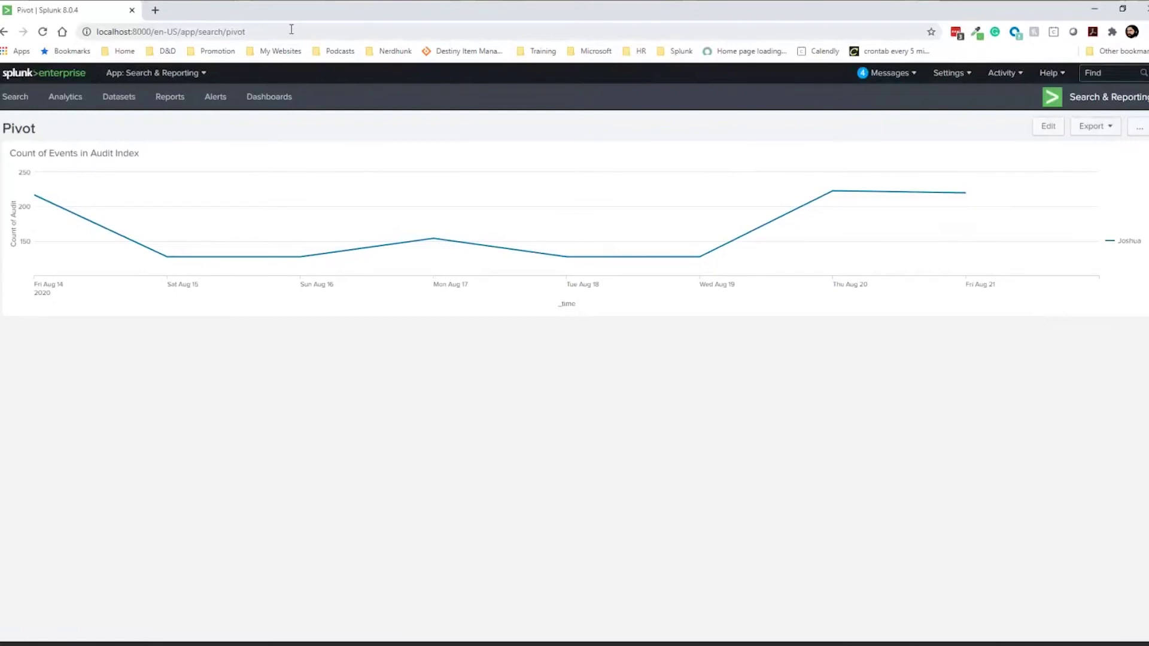
# Open the dashboard's XML source in edit mode and select portions of the panel's pivot query
pyautogui.moveTo(951, 196)
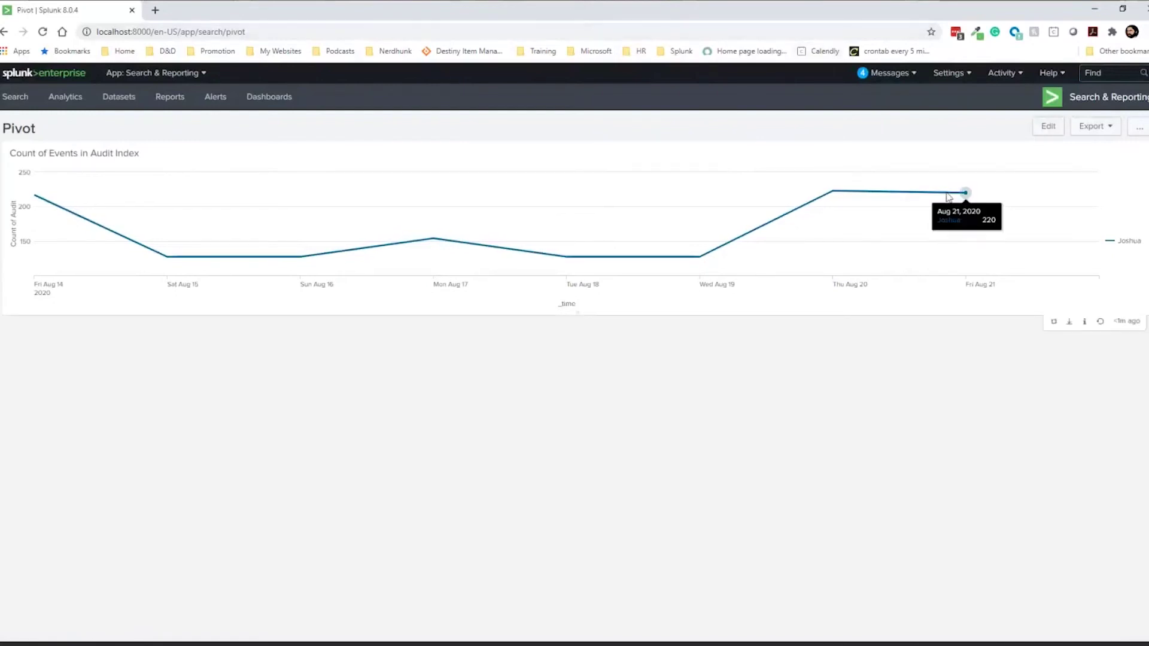
pyautogui.click(1049, 126)
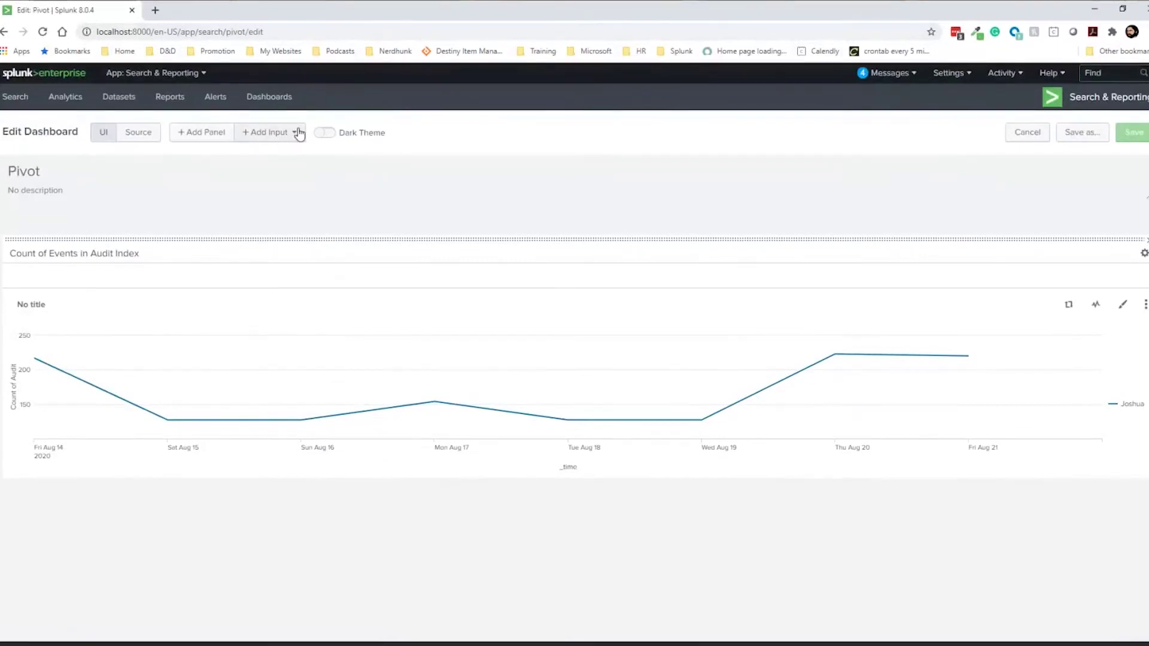
pyautogui.click(146, 138)
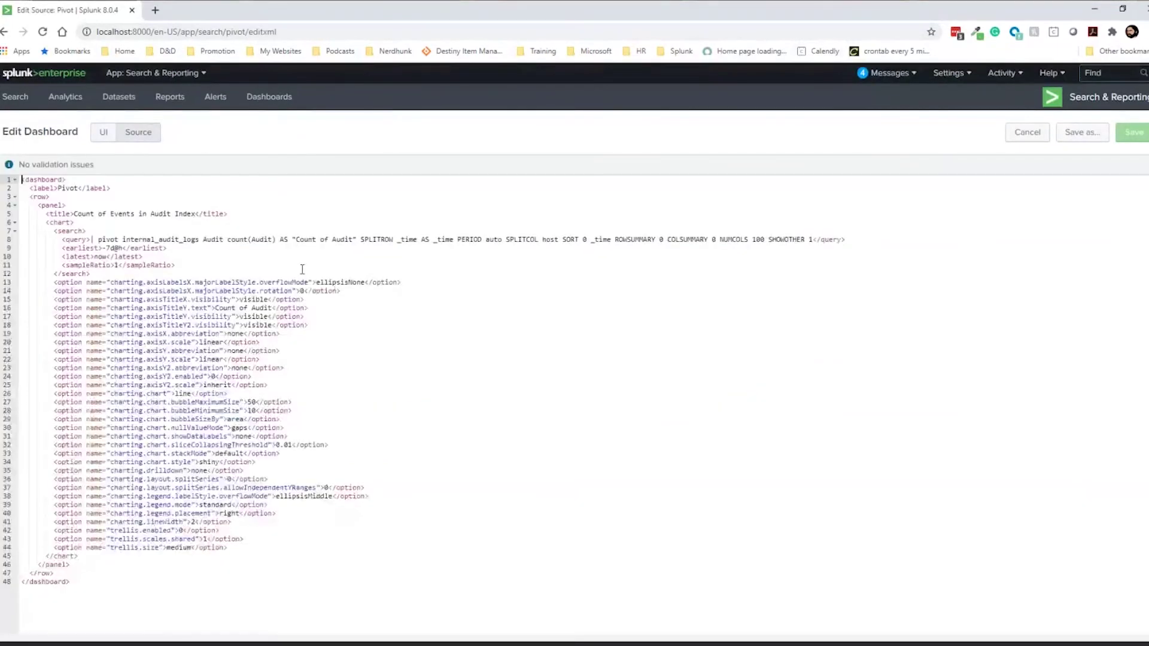
pyautogui.moveTo(91, 238); pyautogui.dragTo(901, 237)
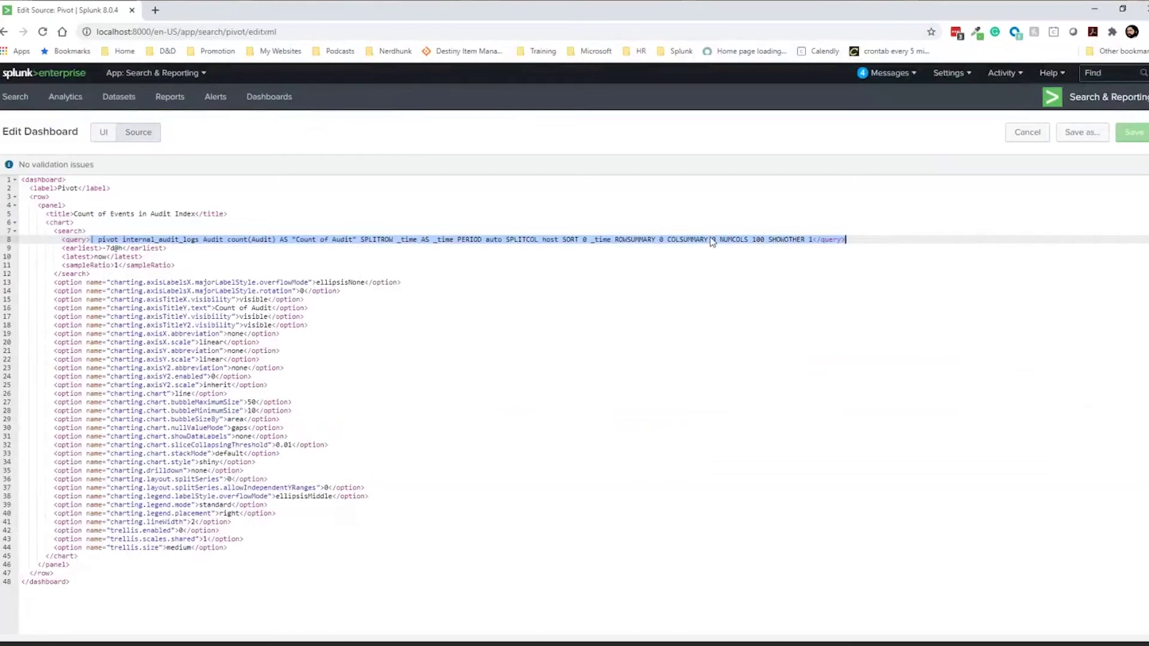
pyautogui.click(99, 243)
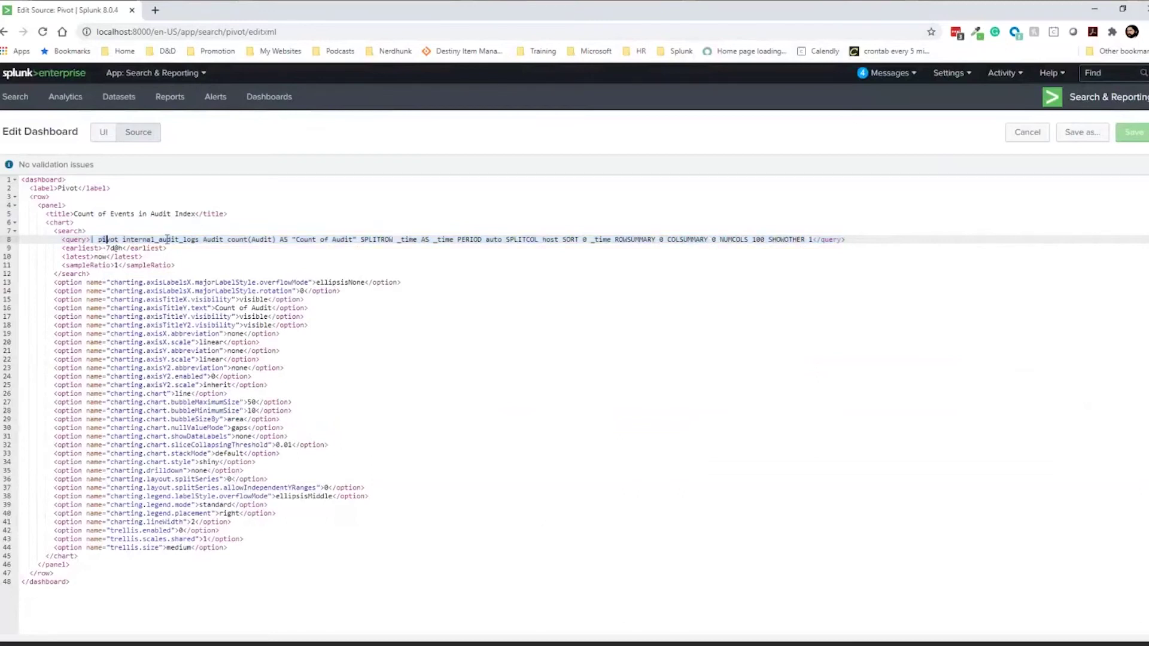
pyautogui.press('Up')
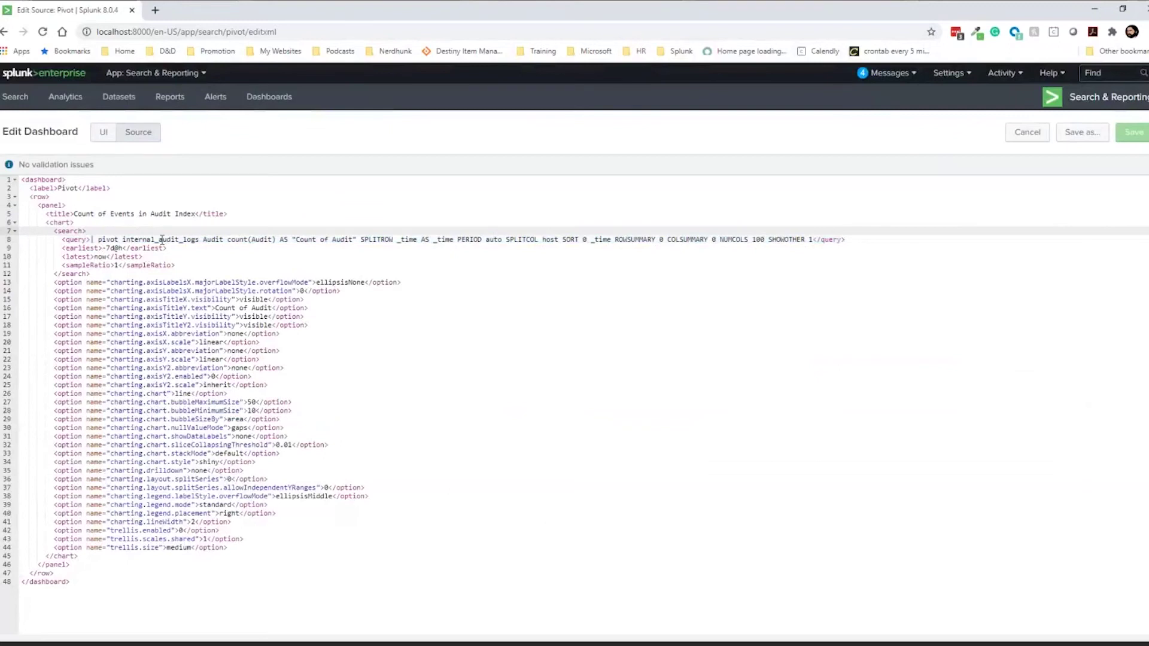
pyautogui.moveTo(98, 239); pyautogui.dragTo(737, 238)
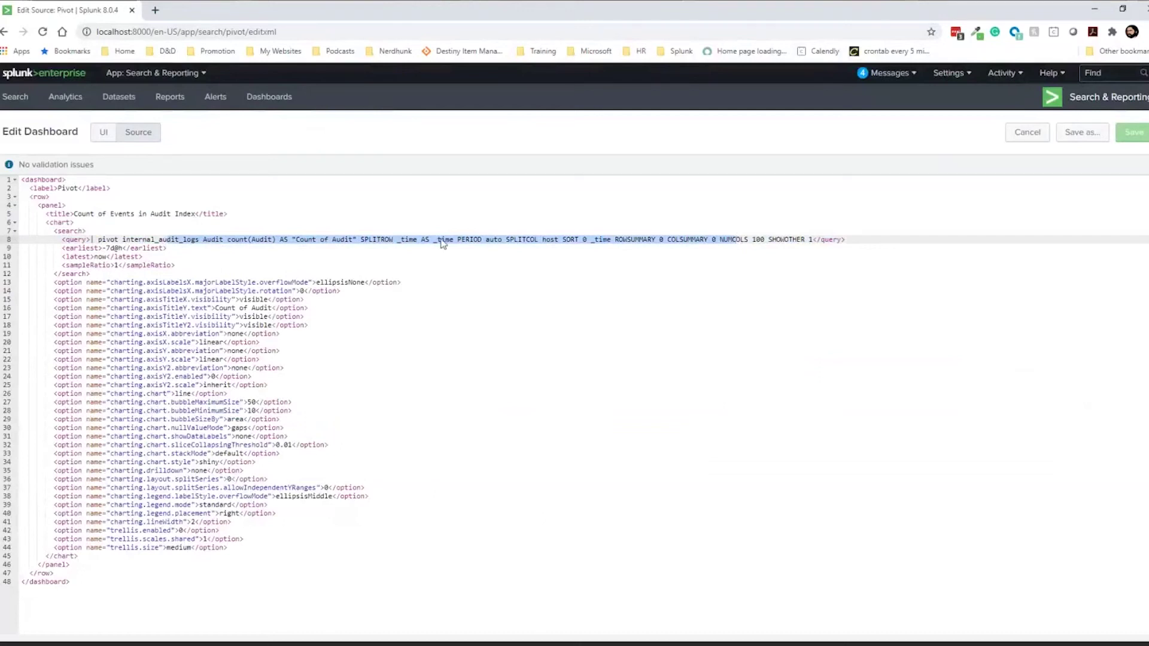
pyautogui.moveTo(451, 239); pyautogui.dragTo(826, 235)
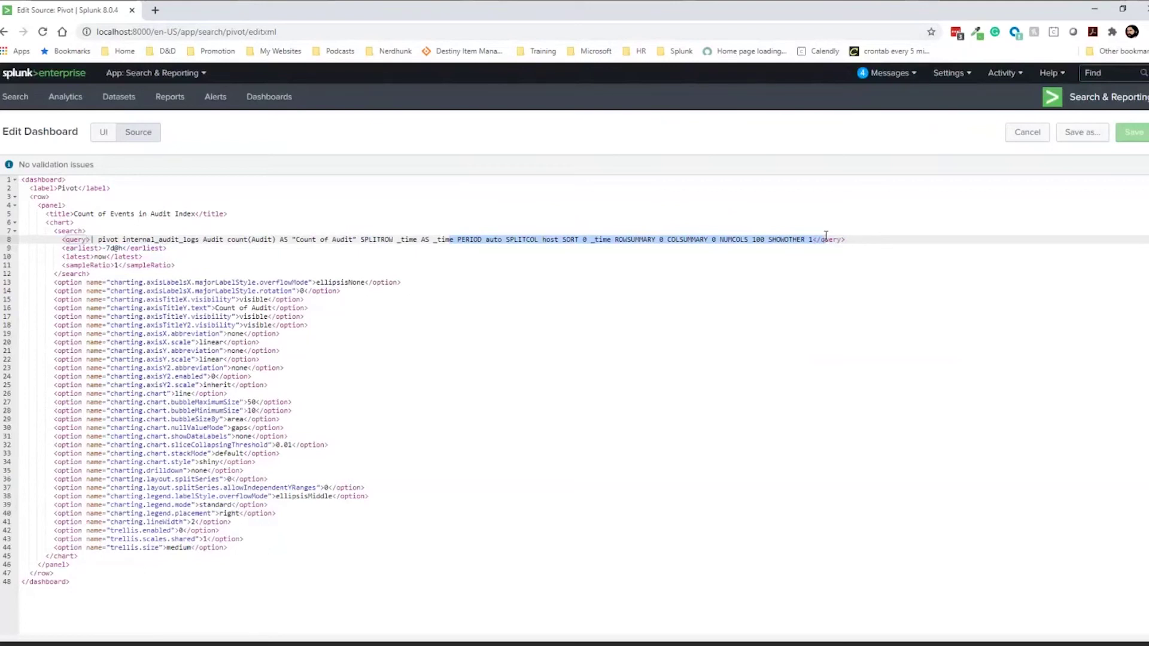
# Cancel the source editor without changes, returning to the Pivot dashboard
pyautogui.click(1017, 135)
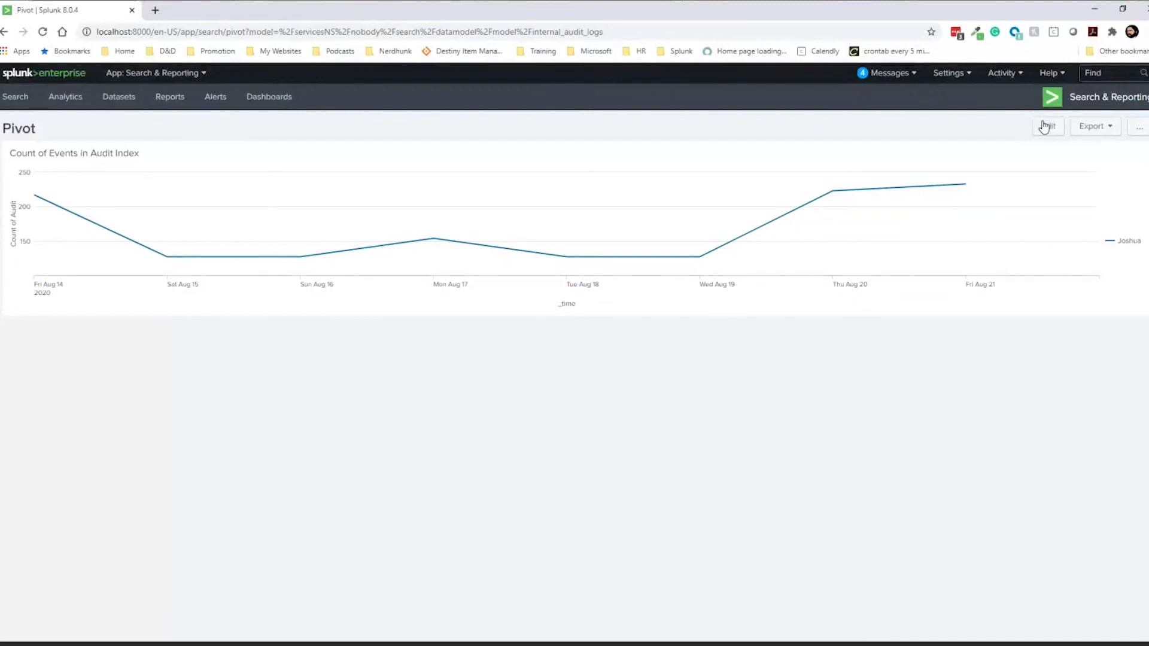
pyautogui.moveTo(85, 243)
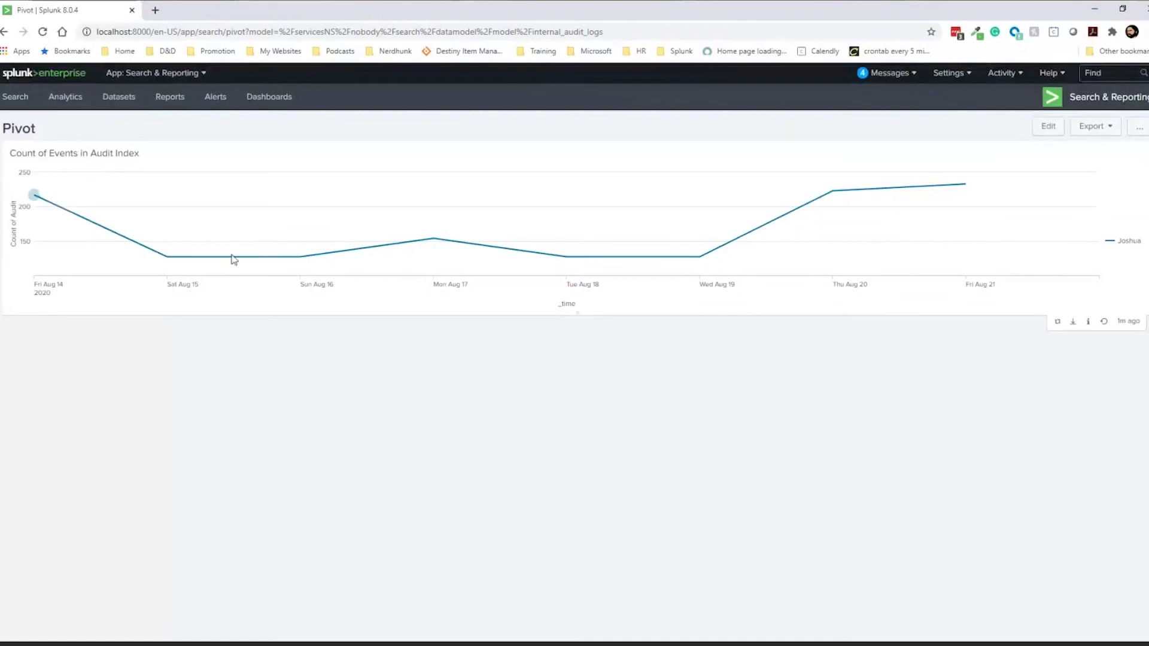
pyautogui.moveTo(1031, 195)
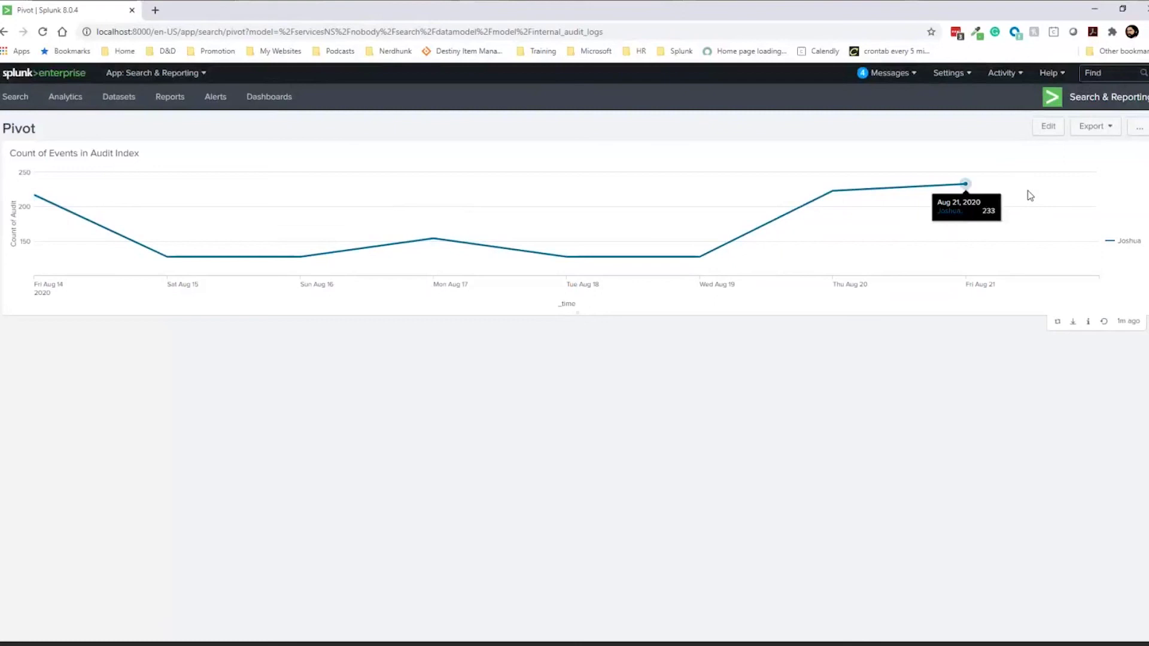